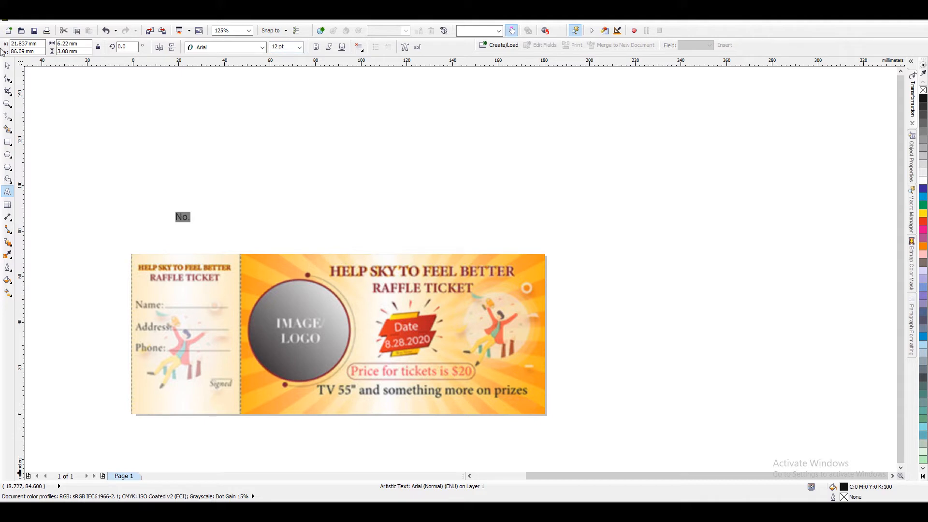
Make the "No." text bold and place it near the lower-left corner of the ticket stub
left_click(316, 46)
left_click(8, 66)
left_click_drag(182, 217, 145, 400)
key("F2")
left_click_drag(118, 240, 592, 455)
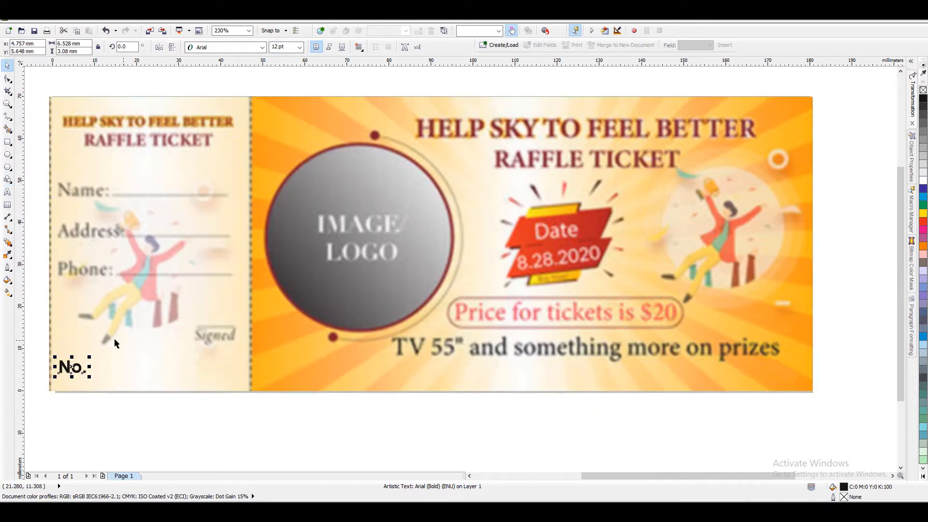
Remove bold from the stub's "No." text, nudge it slightly, and set its font size to 10 pt
left_click(316, 47)
left_click_drag(72, 368, 73, 371)
left_click_drag(290, 47, 229, 54)
type("10")
key("Return")
Duplicate the "No." text at the same height onto the lower-left corner of the ticket's main orange part
left_click_drag(72, 371, 285, 371)
left_click(300, 433)
scroll(303, 428, "down", 3)
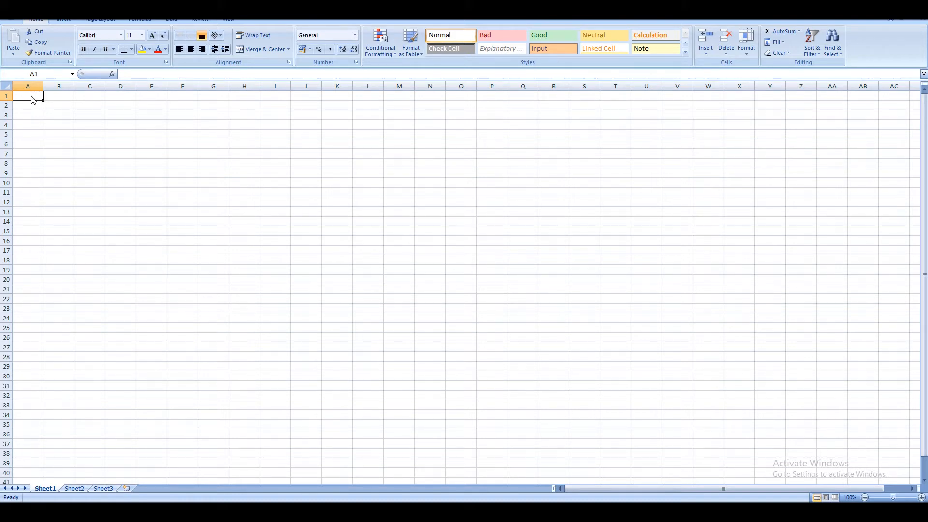
In a blank Excel sheet, enter the heading "Number" in A1 and the value 1 in A2
type("A")
type("Number")
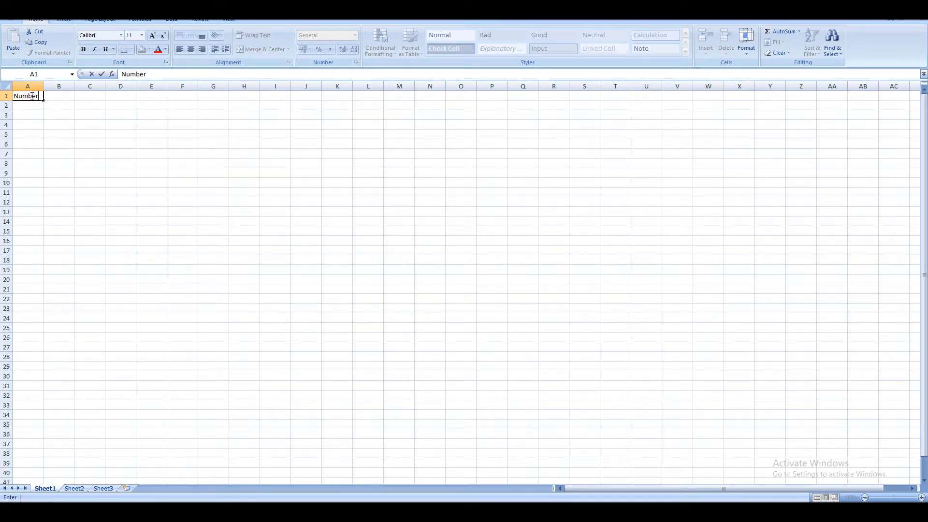
key("Return")
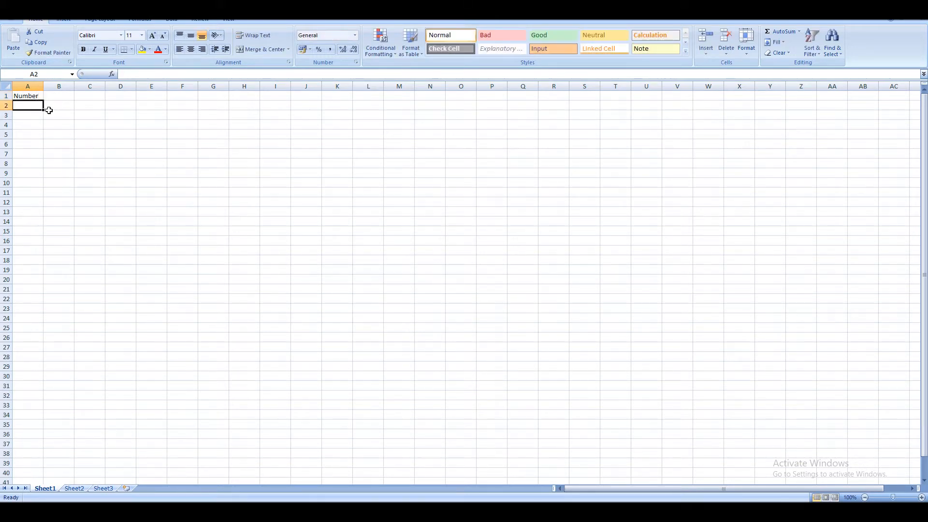
type("1")
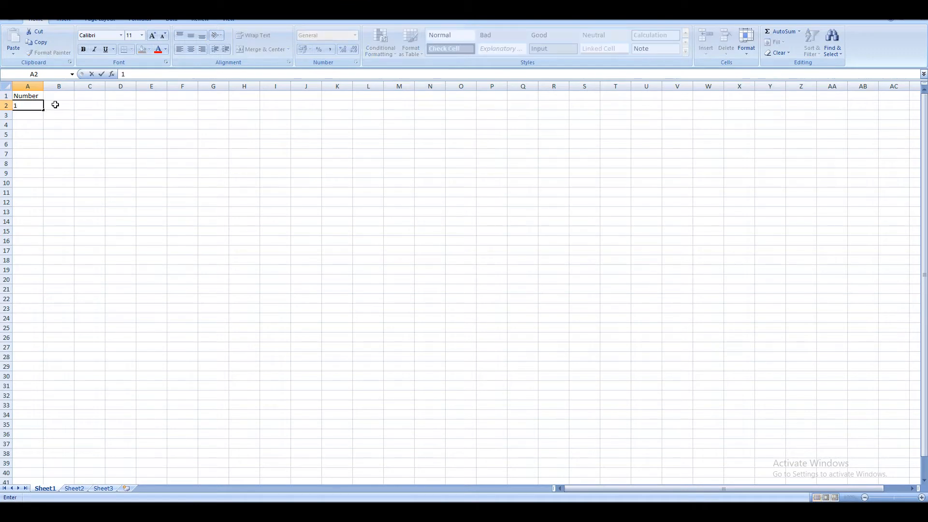
left_click(29, 133)
Fill a consecutive series from A2 down to A101 so column A runs from 1 to 100
left_click(39, 106)
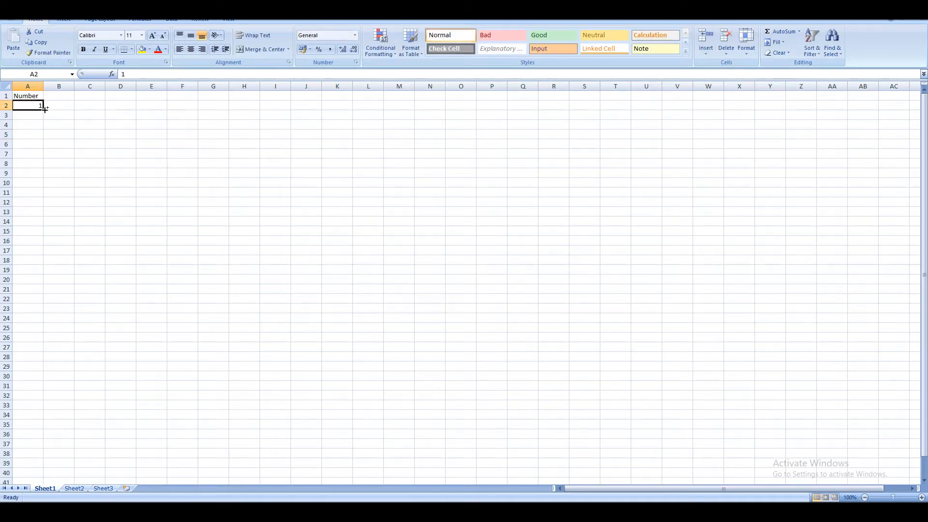
left_click_drag(44, 109, 48, 429)
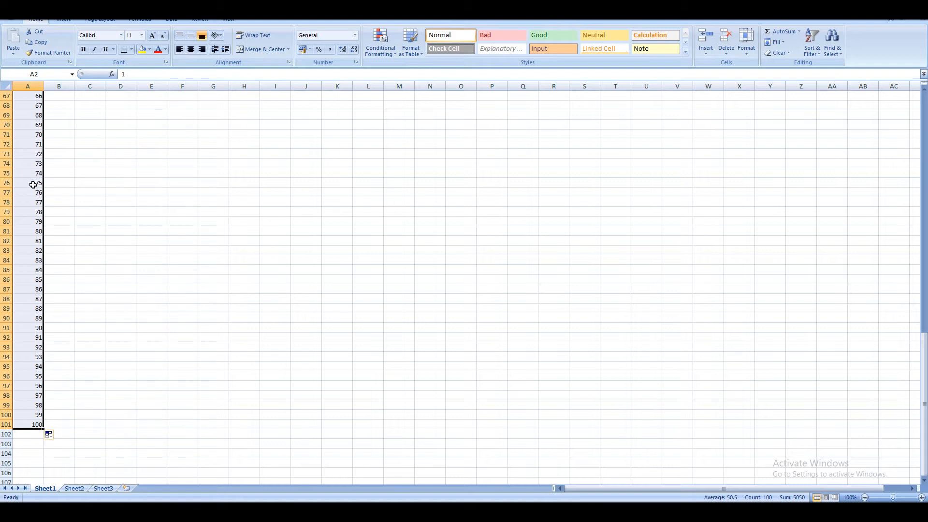
scroll(38, 235, "up", 20)
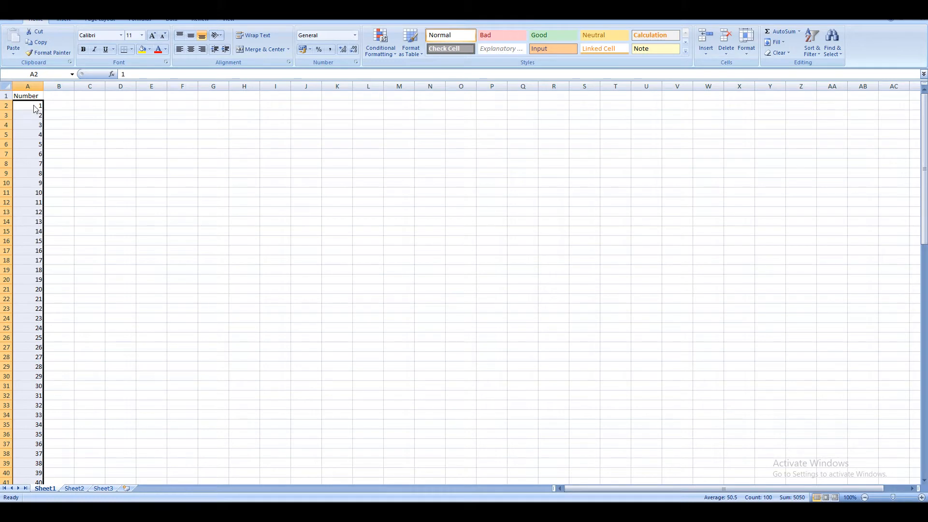
left_click(33, 105)
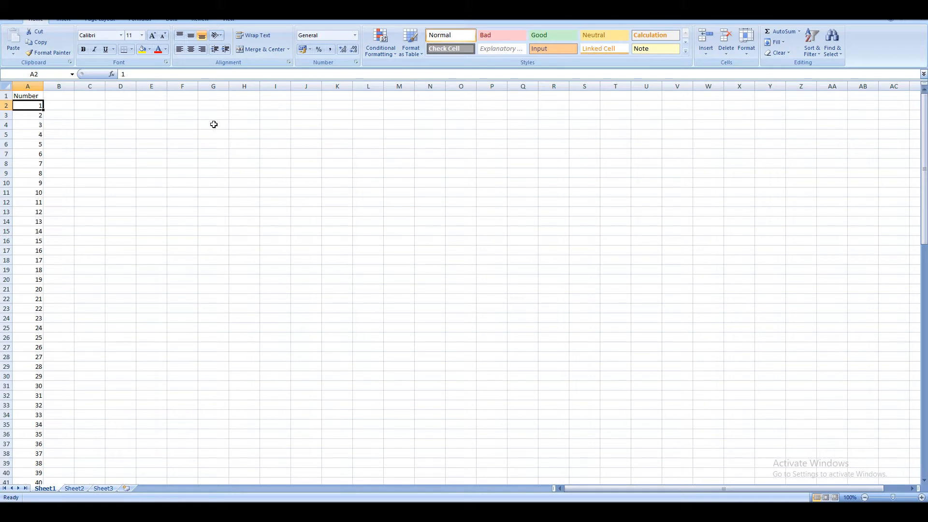
scroll(74, 198, "down", 4)
scroll(69, 220, "up", 4)
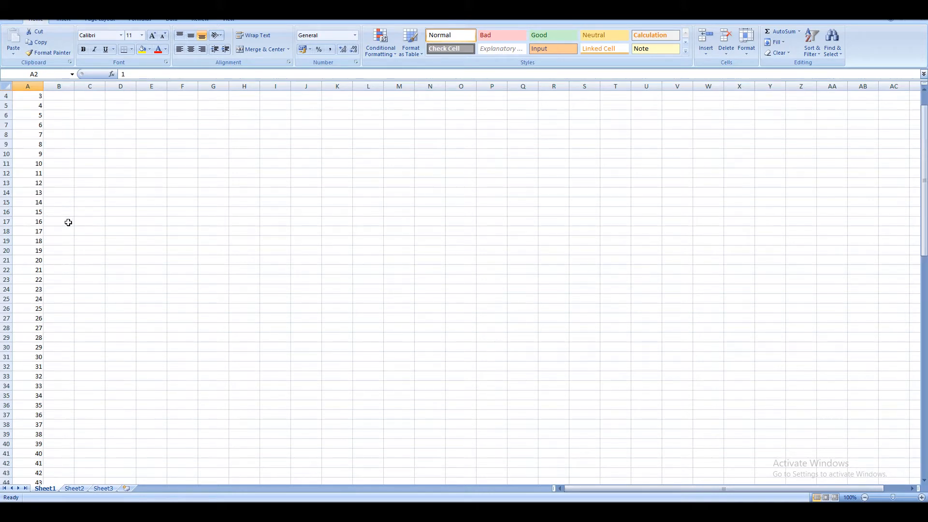
Apply the custom number format 000 to cells A2 through A101
left_click_drag(26, 105, 37, 367)
scroll(48, 358, "down", 9)
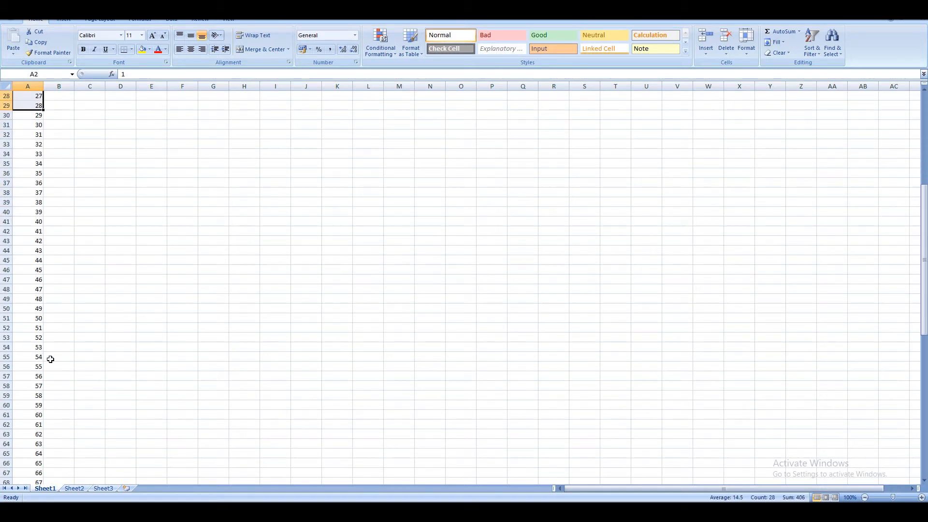
scroll(51, 359, "down", 16)
left_click(30, 336, "shift")
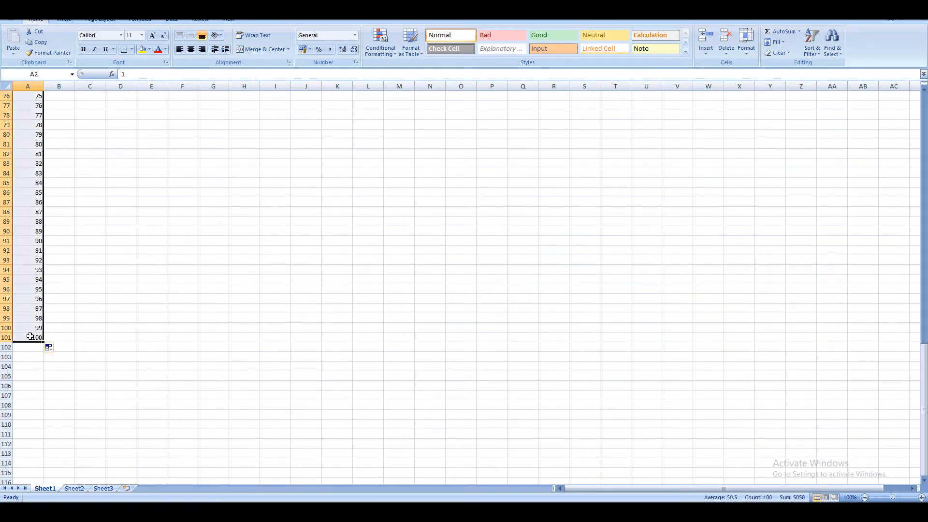
right_click(30, 336)
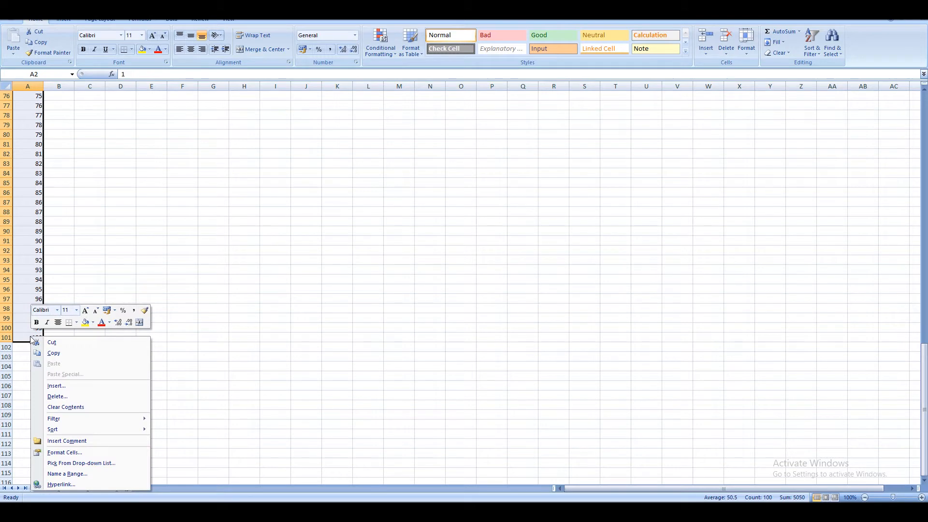
left_click(93, 457)
left_click(19, 221)
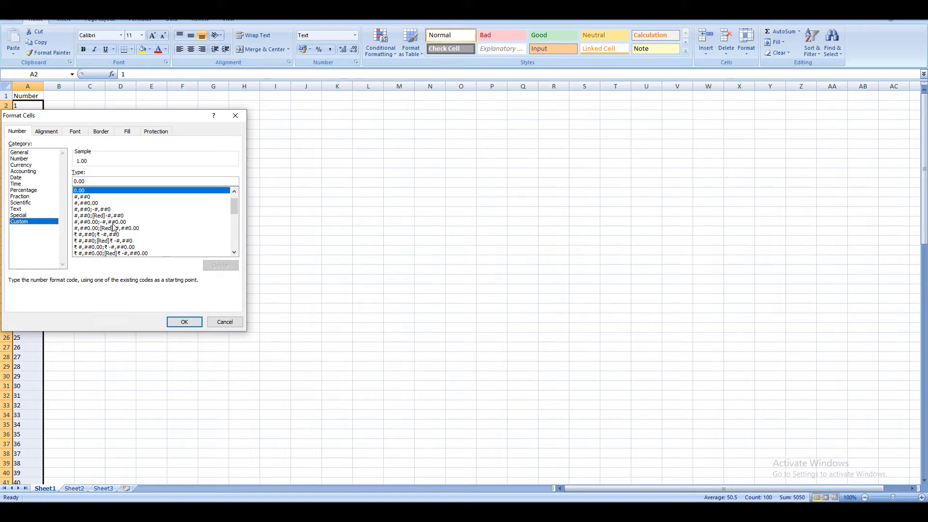
left_click_drag(234, 211, 236, 256)
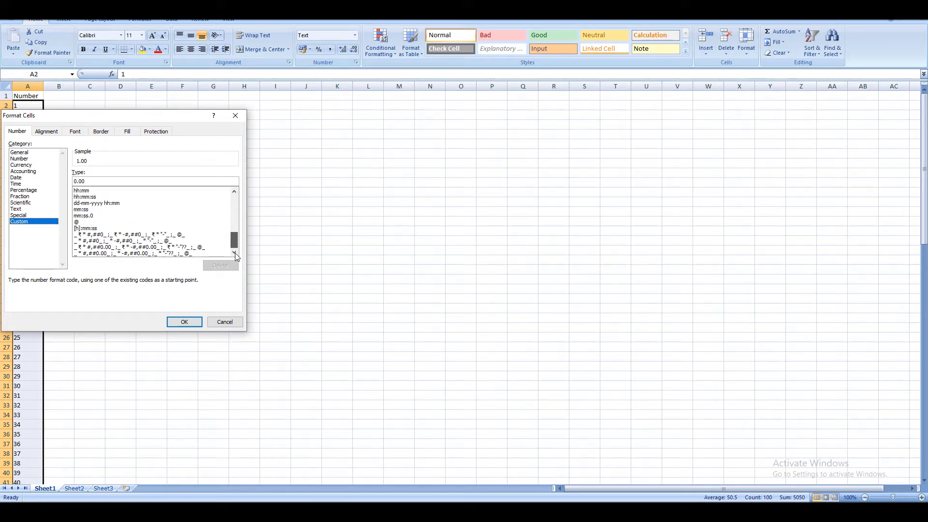
left_click_drag(237, 244, 239, 188)
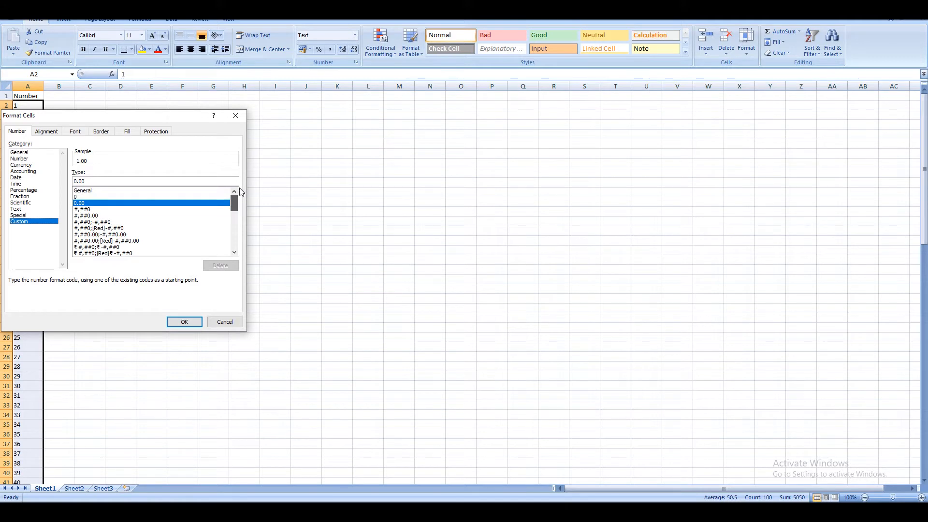
left_click(88, 196)
left_click(86, 180)
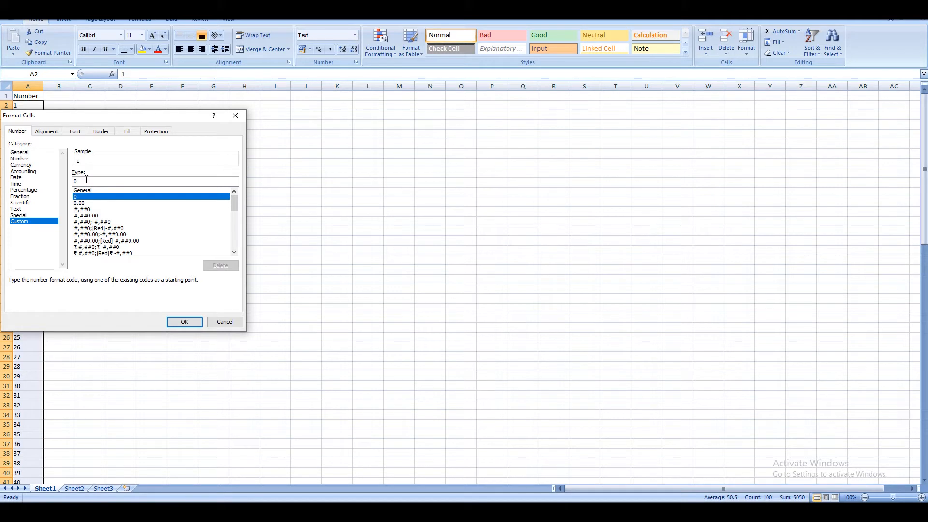
type("00")
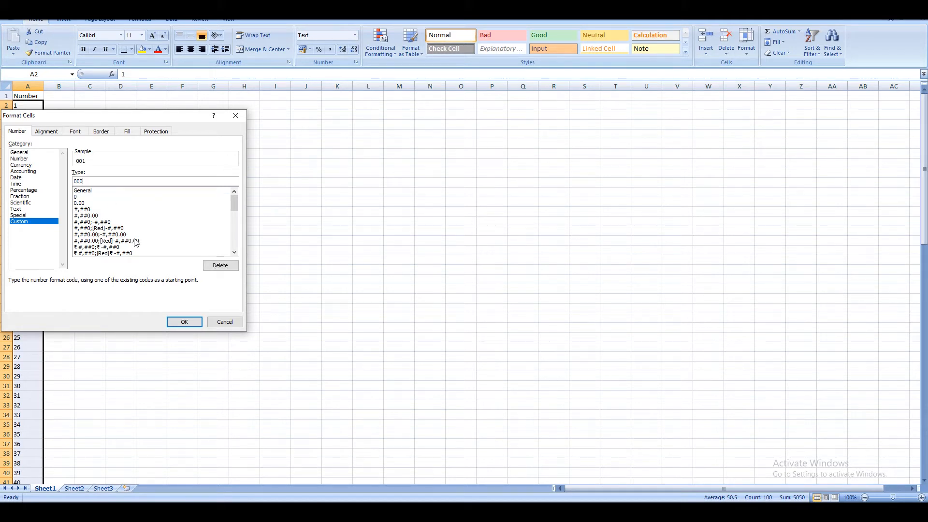
left_click(184, 322)
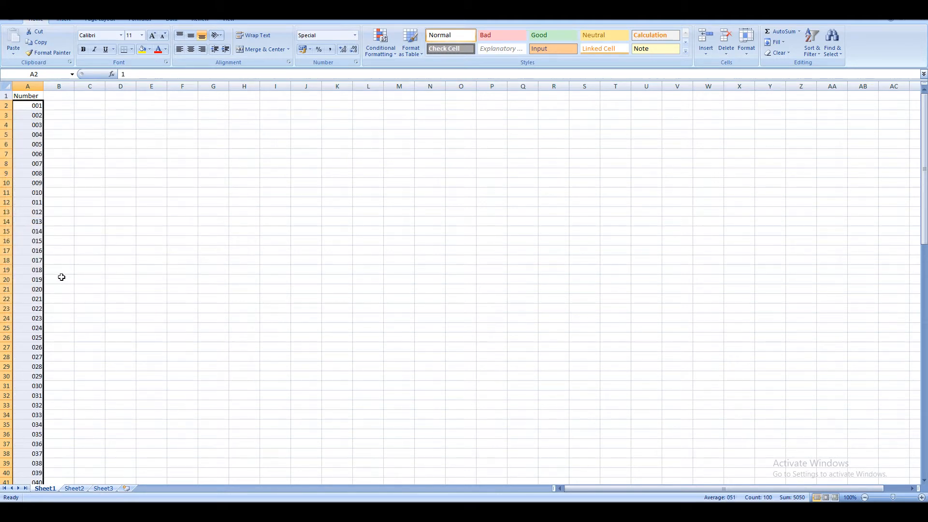
scroll(61, 277, "down", 19)
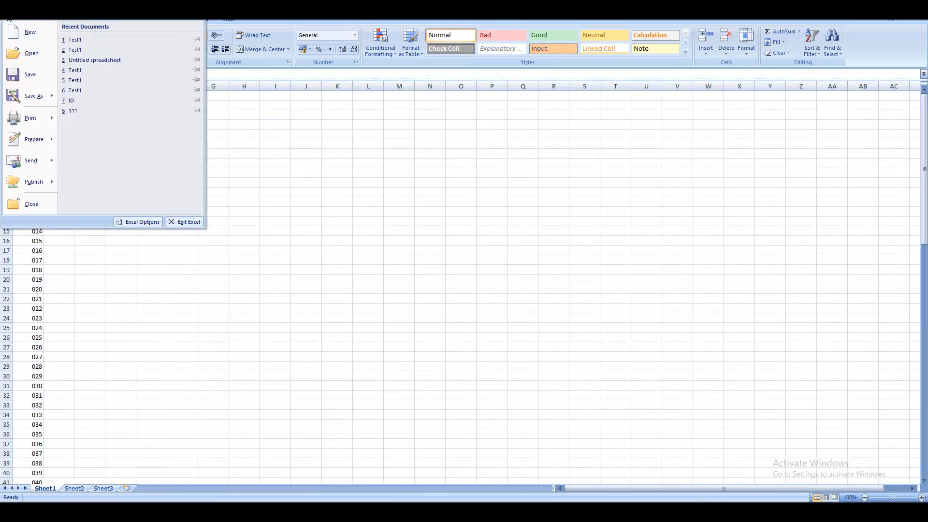
Save the workbook to the Desktop as an Excel Workbook named "Numbers"
left_click(30, 77)
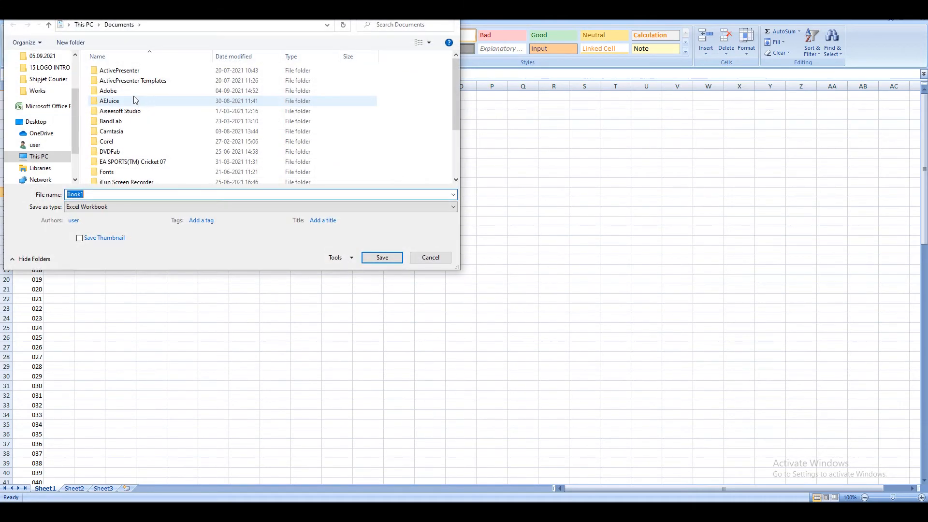
type("Numbers")
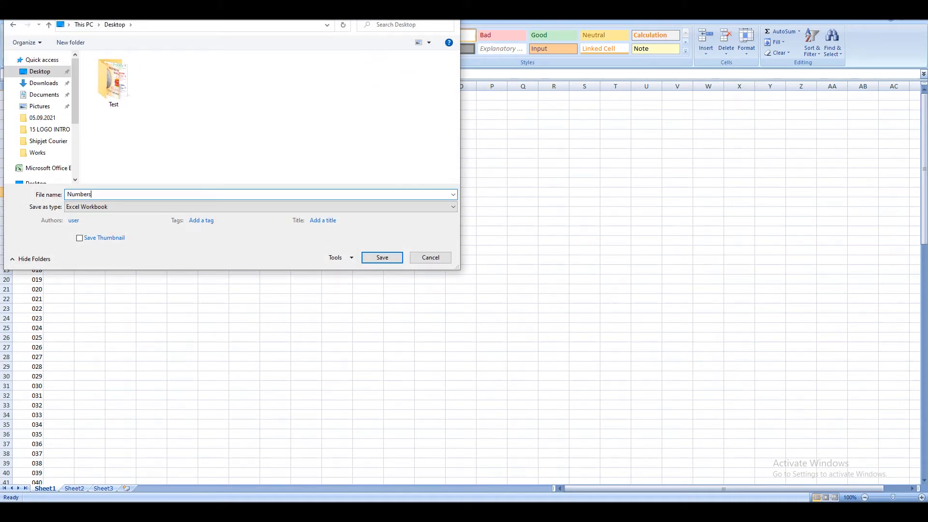
left_click(385, 260)
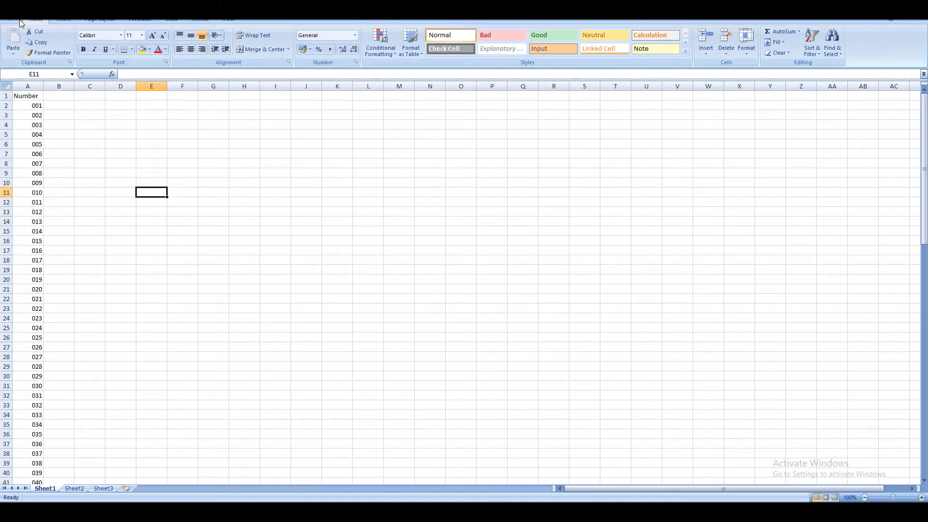
Save a copy of the sheet to the Desktop as "Numbers" in Text (Tab delimited) format, accepting the format prompts
left_click(13, 20)
mouse_move(37, 95)
left_click(139, 104)
left_click(107, 208)
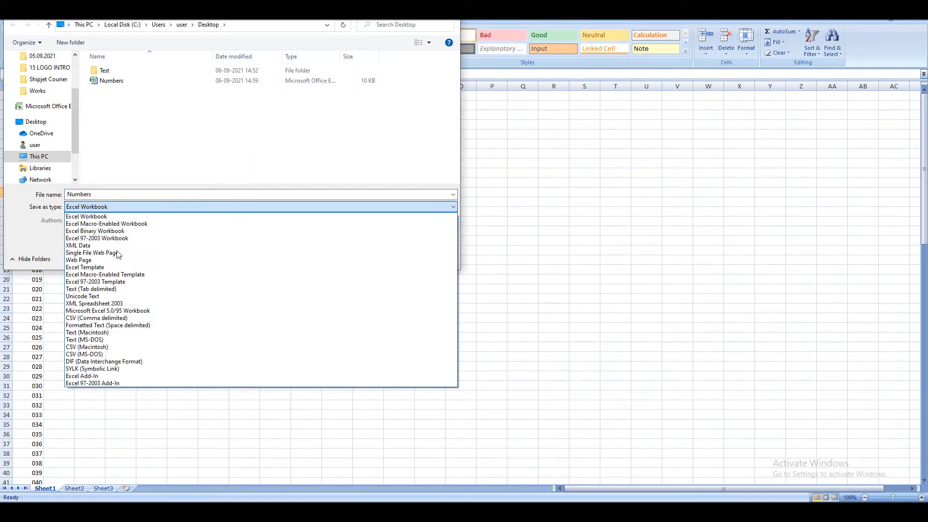
left_click(79, 292)
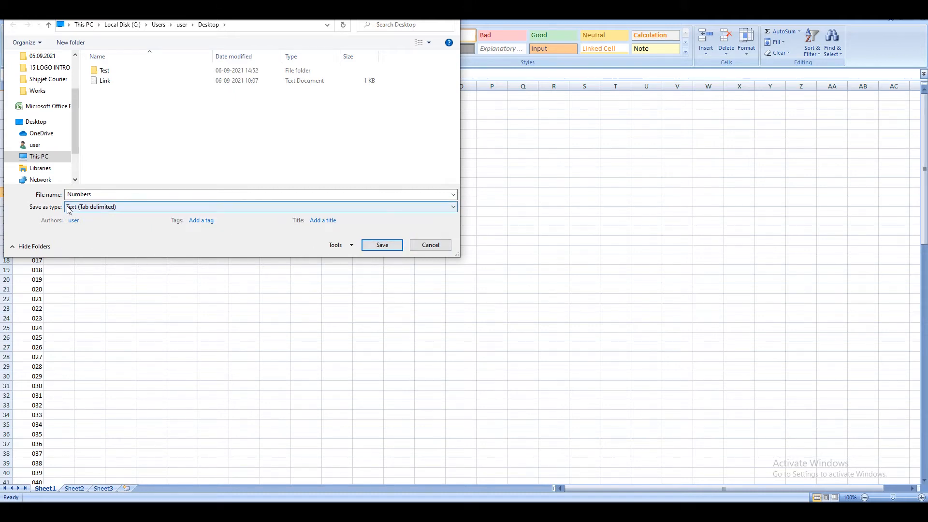
left_click(383, 245)
left_click(438, 284)
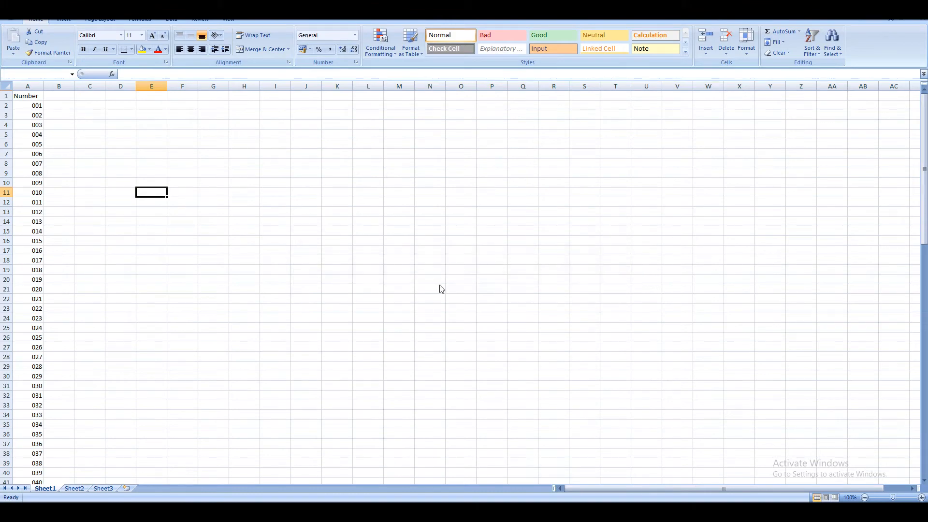
left_click(432, 288)
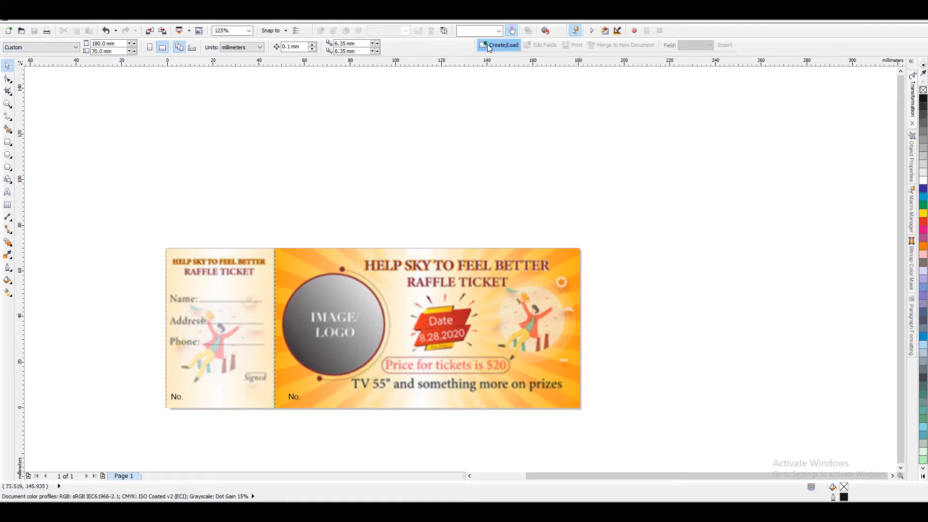
Back in CorelDRAW, start creating print merge fields and choose to import text from a file or ODBC data source
left_click(23, 21)
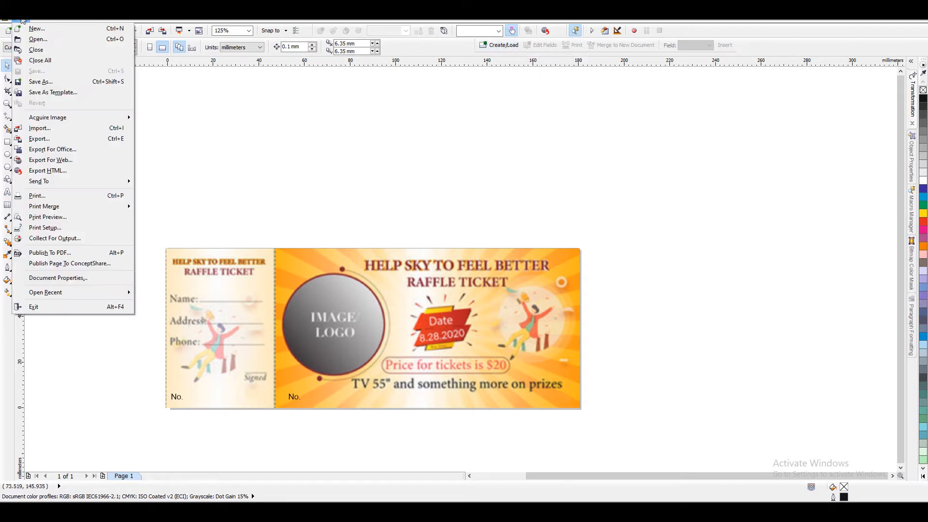
mouse_move(59, 208)
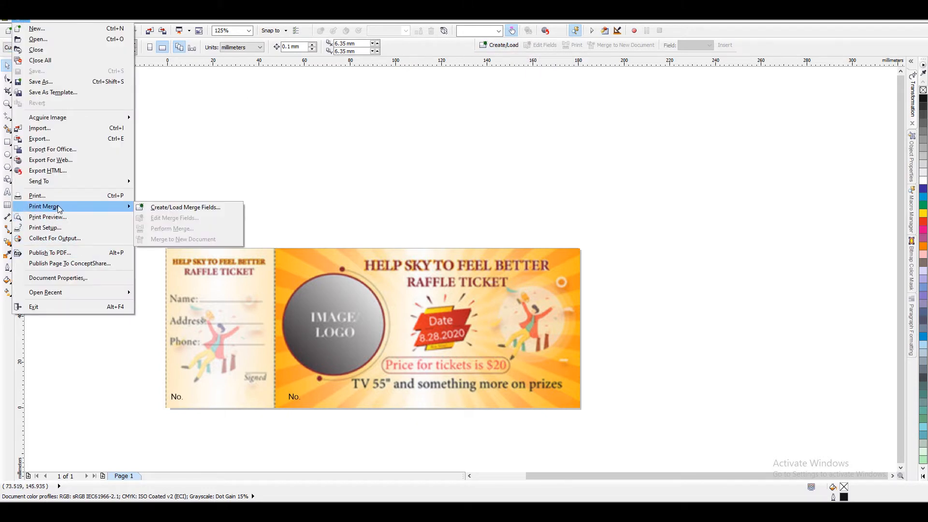
left_click(193, 209)
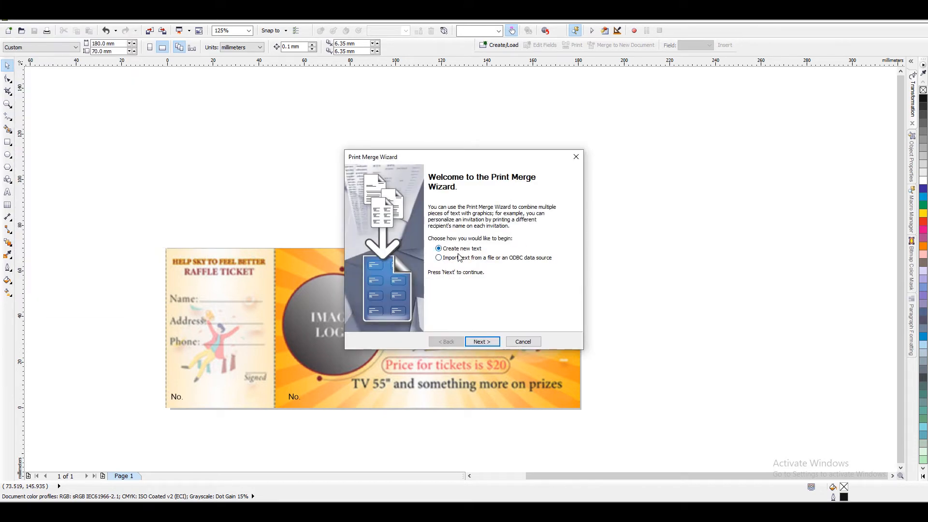
left_click(440, 259)
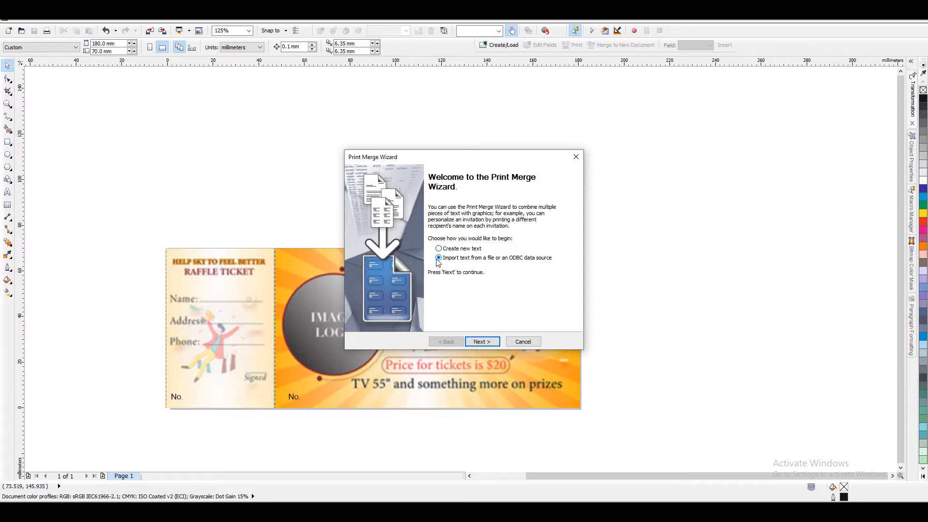
left_click(494, 342)
Load the Numbers text file (*.txt) from the Desktop as the merge's data source
left_click(518, 217)
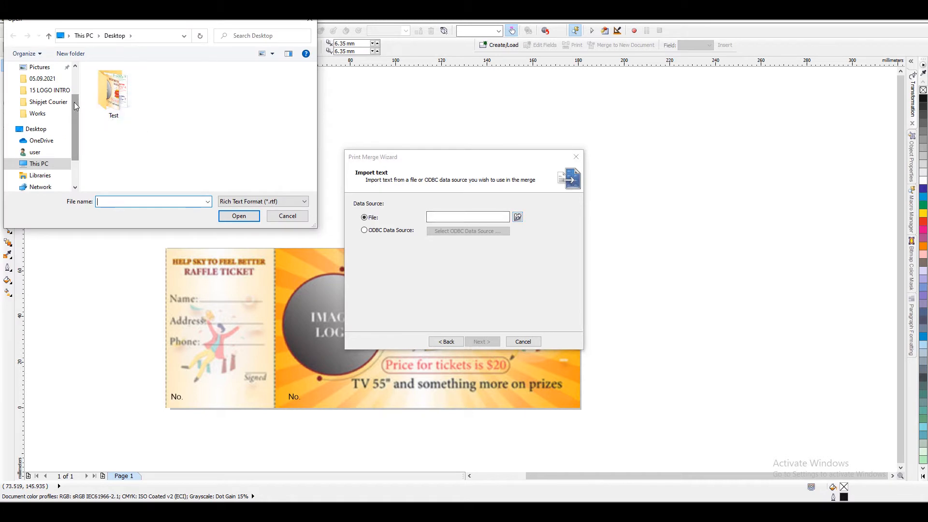
scroll(76, 106, "down", 2)
left_click(251, 202)
left_click(239, 217)
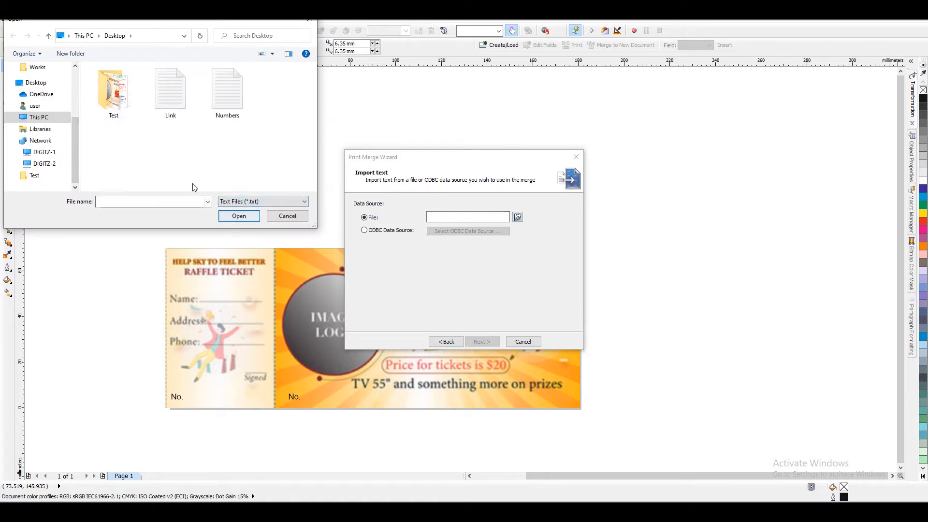
left_click(230, 98)
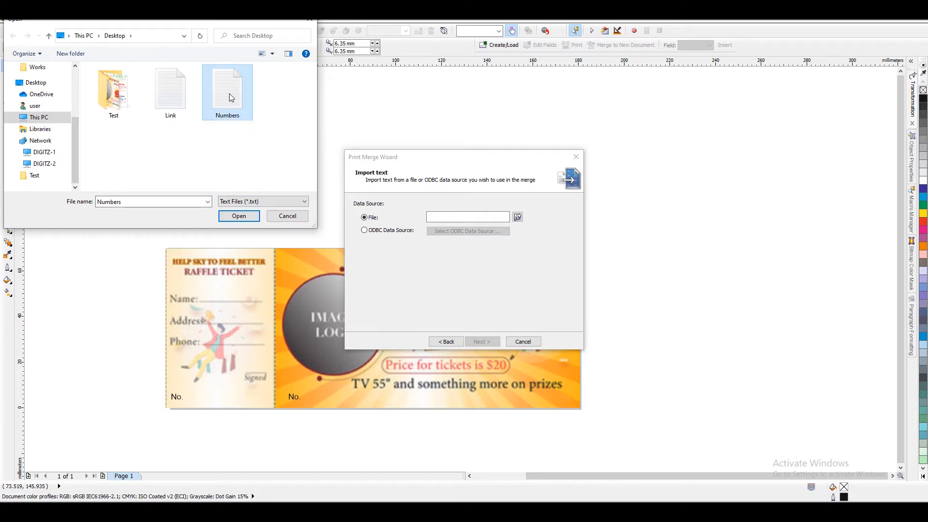
left_click(239, 217)
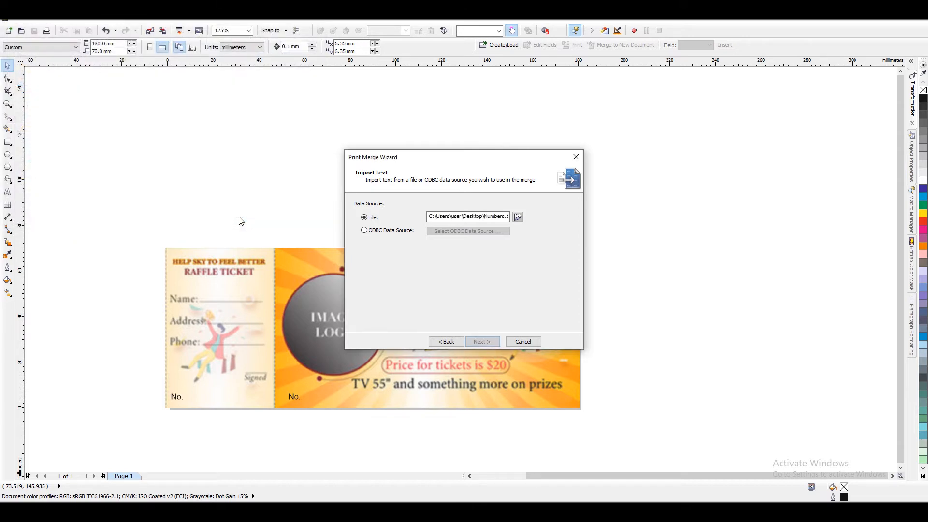
Keep the Number text field and all imported records, and finish the print merge wizard
left_click(483, 341)
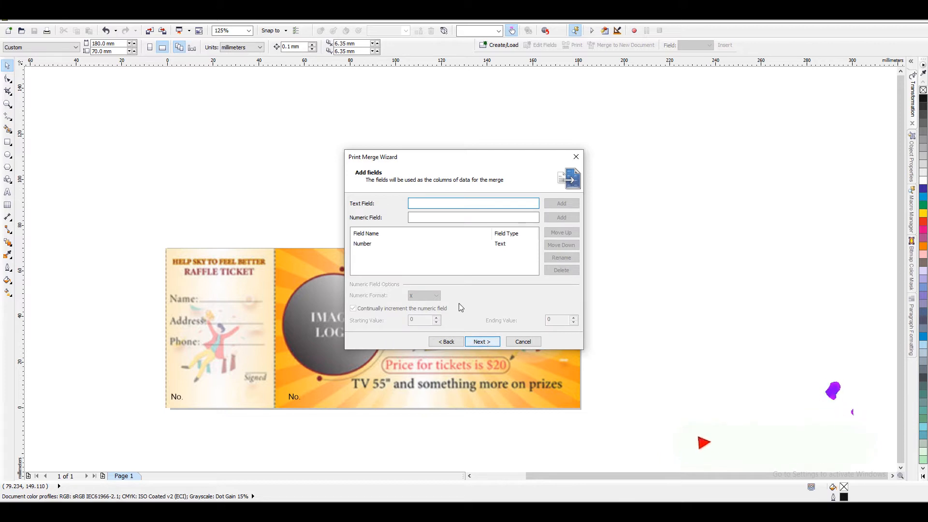
left_click(482, 342)
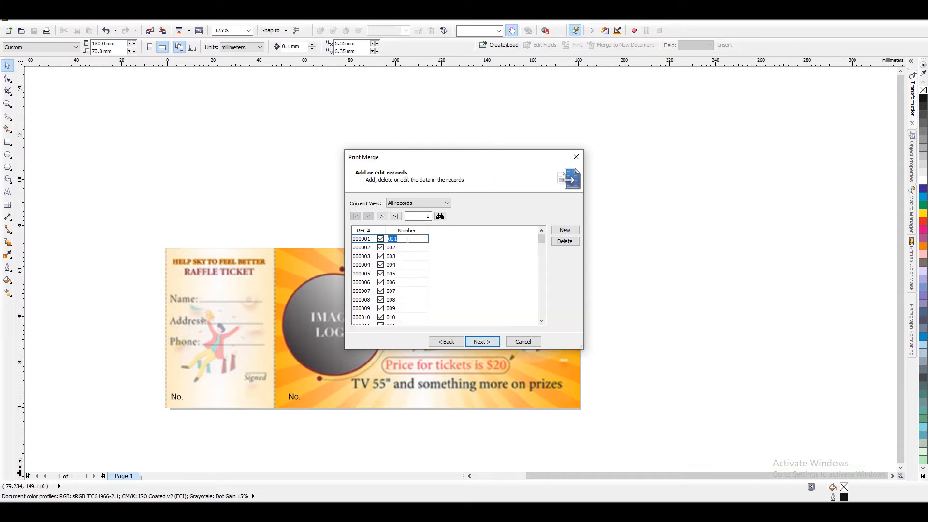
left_click(481, 342)
left_click(483, 343)
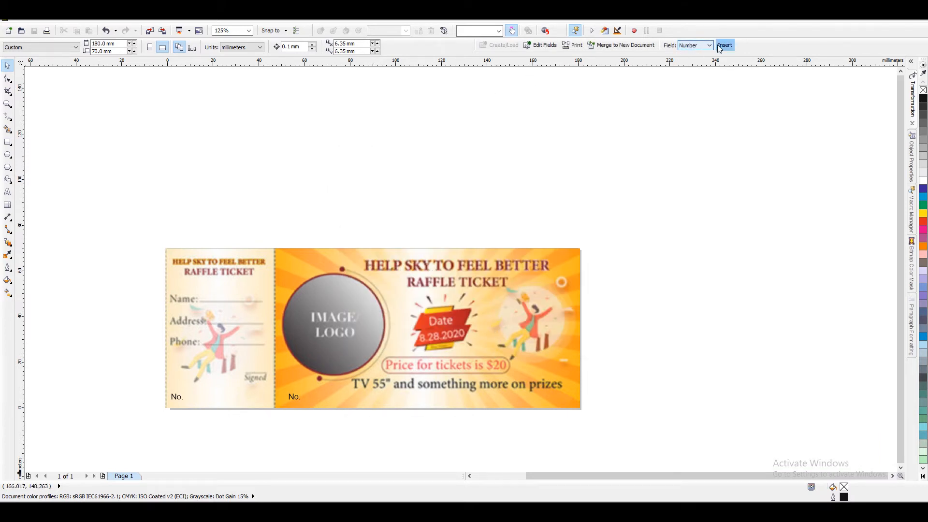
Insert the Number merge field into the ticket document and move it just above the stub
left_click(695, 45)
left_click(690, 54)
left_click(727, 47)
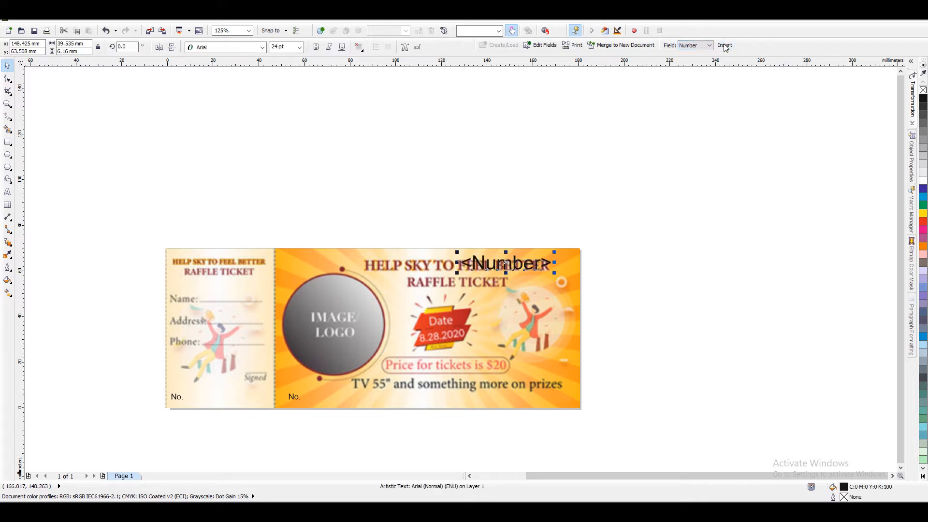
left_click_drag(496, 264, 225, 227)
Format the <Number> field as 12 pt bold Times New Roman with a red fill
type("12")
key("Return")
key("ctrl+b")
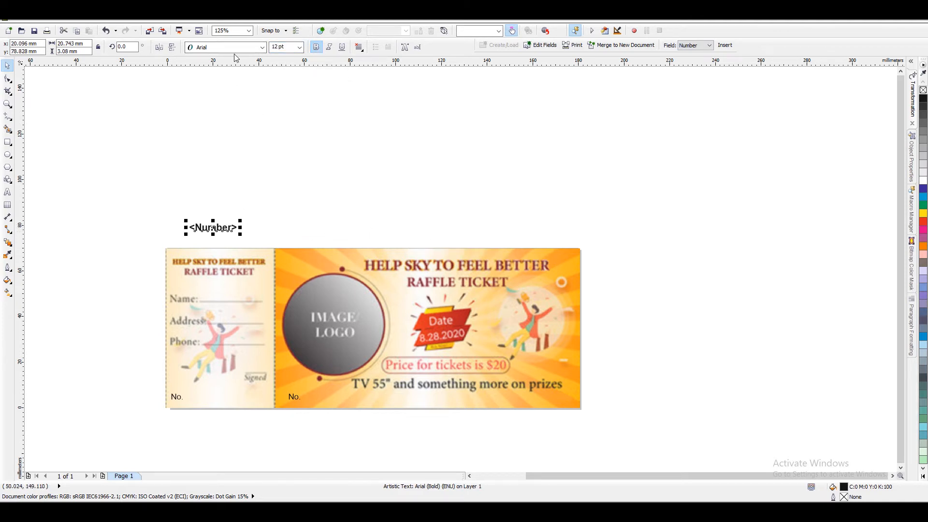
left_click(224, 52)
type("Tim")
key("Return")
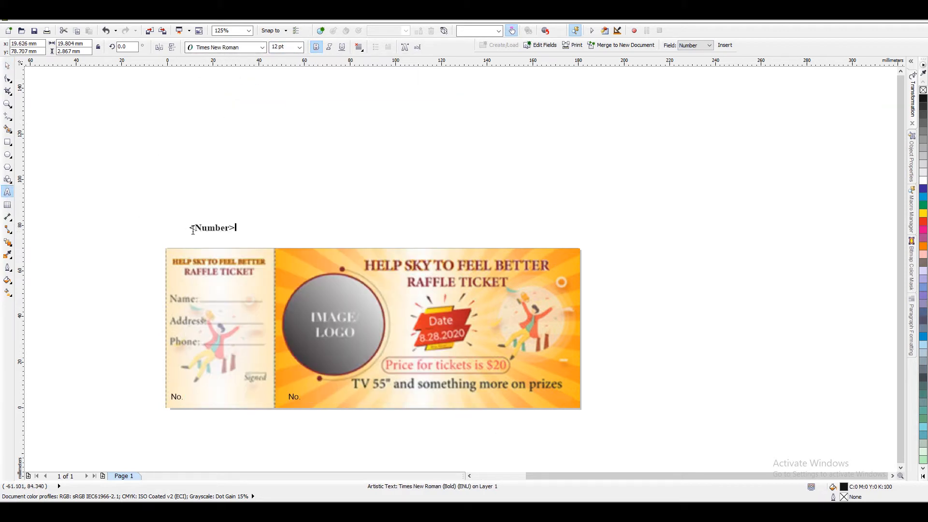
left_click(358, 46)
left_click(372, 71)
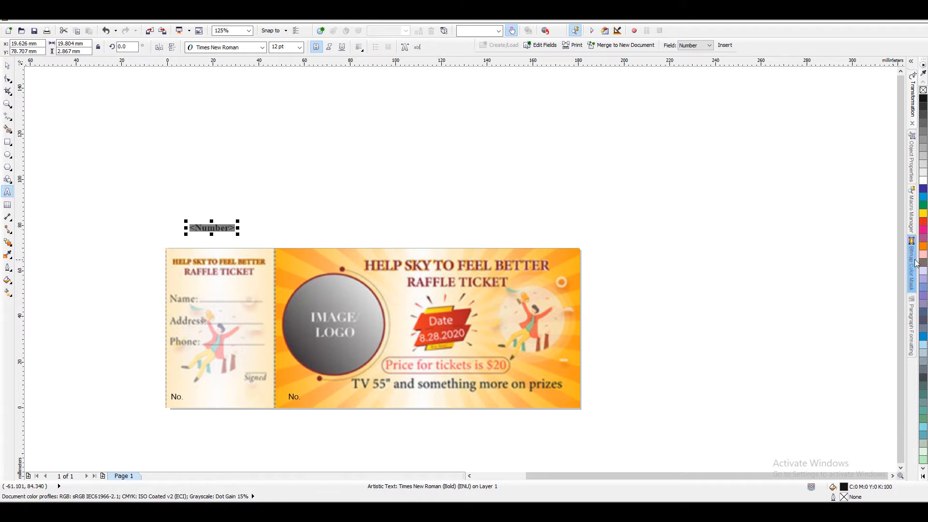
left_click(923, 221)
key("ctrl+space")
Place the red <Number> field directly after the "No." label on the ticket stub
left_click_drag(213, 227, 213, 394)
key("F2")
left_click_drag(138, 372, 373, 425)
left_click_drag(300, 255, 286, 261)
left_click(186, 269)
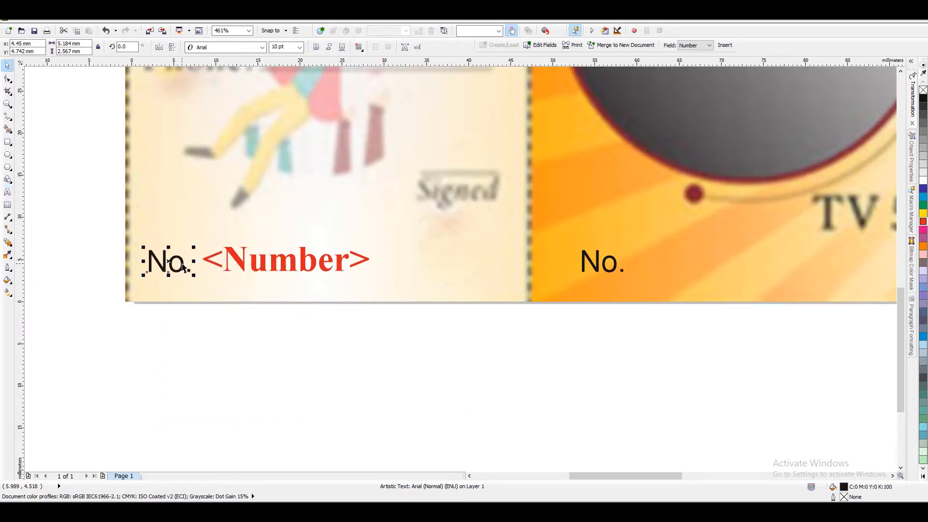
Add a guideline at the start of the stub's number field and copy the field beside the main ticket's "No." label
left_click(242, 264)
left_click_drag(20, 266, 204, 295)
left_click(300, 262)
left_click_drag(300, 263, 715, 260)
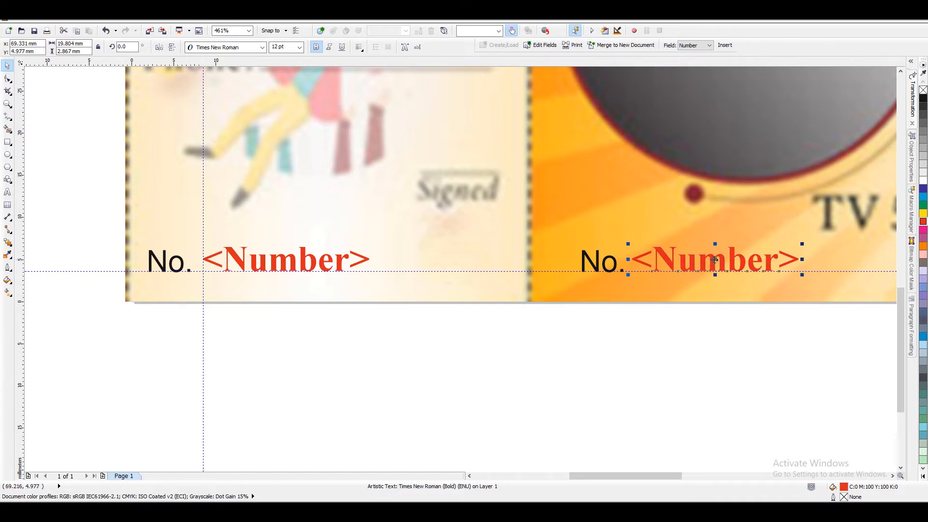
Merge the ticket design with the number records into a new document
left_click(709, 370)
key("F4")
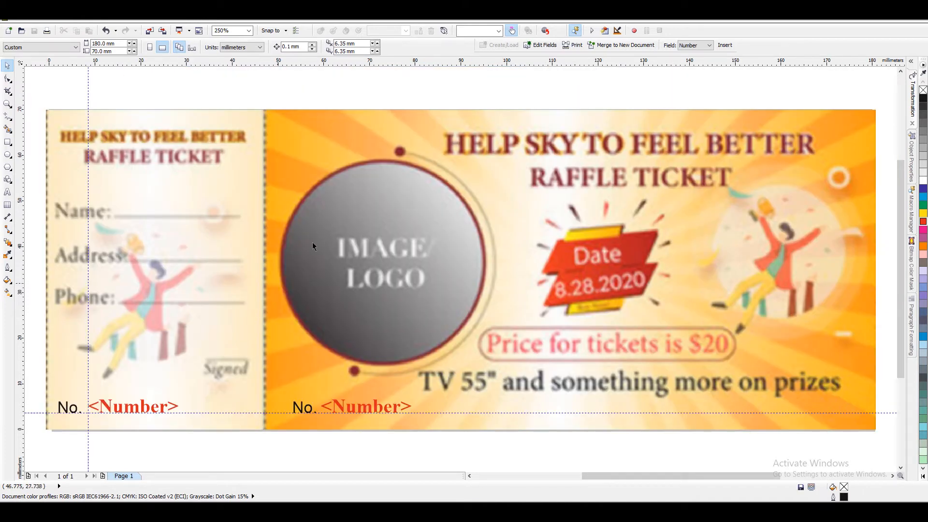
left_click(611, 49)
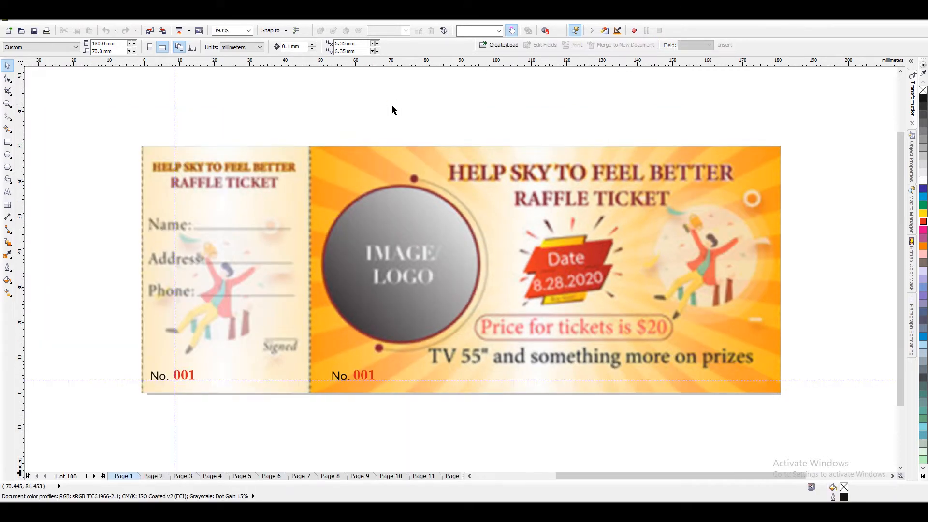
Page through the merged document up to page 100, checking the numbers on the stub and the main ticket
key("F2")
left_click_drag(112, 345, 465, 437)
key("Page_Down")
key("Page_Down")
key("Page_Down")
key("Page_Down")
key("Page_Down")
key("Page_Down")
key("Page_Down")
key("Page_Down")
key("Page_Down")
key("Page_Down")
key("Page_Down")
key("Page_Down")
key("Page_Down")
key("Page_Down")
key("Page_Down")
key("Page_Down")
key("Page_Down")
key("Page_Down")
key("Page_Down")
key("Page_Down")
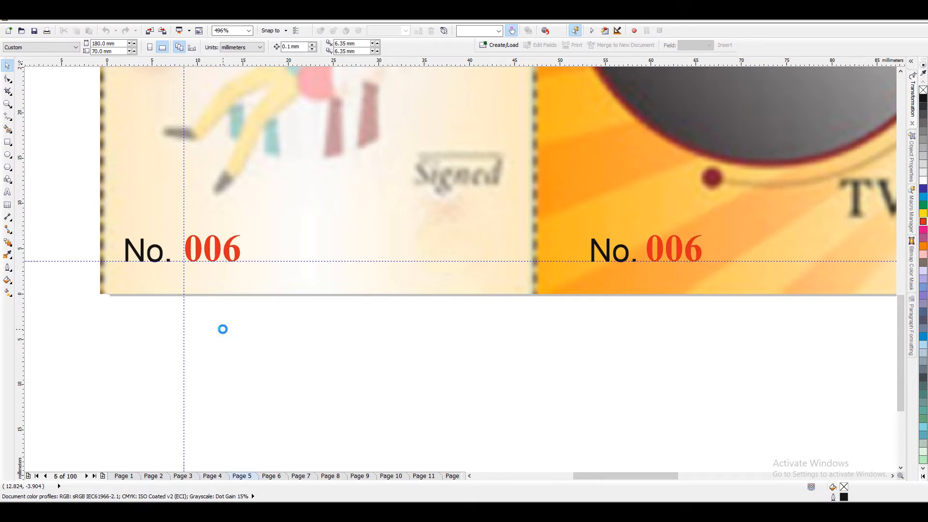
key("Page_Down")
key("Page_Down")
key("Page_Down")
key("Page_Down")
key("Page_Down")
key("Page_Down")
key("Page_Down")
key("Page_Down")
key("Page_Down")
key("Page_Down")
key("Page_Down")
key("Page_Down")
key("Page_Down")
key("Page_Down")
key("Page_Down")
key("Page_Down")
key("Page_Down")
key("Page_Down")
key("Page_Down")
key("Page_Down")
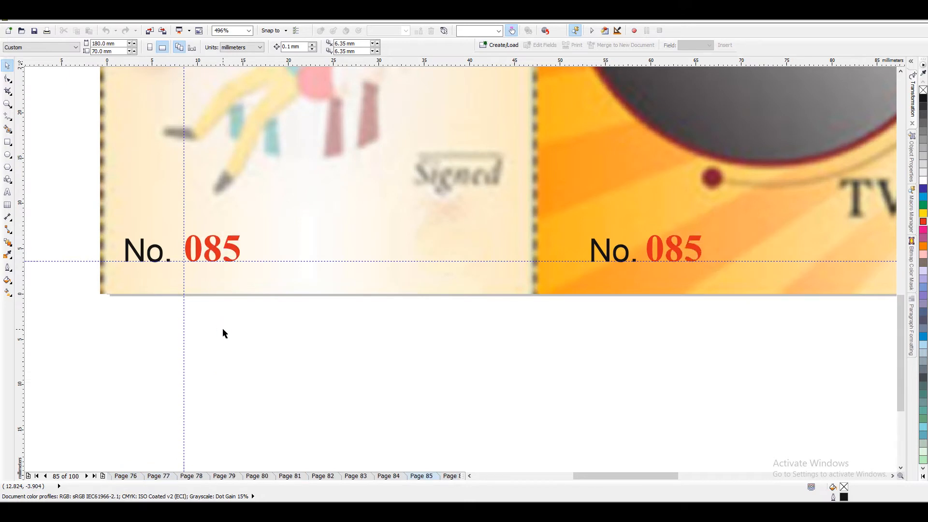
key("Page_Down")
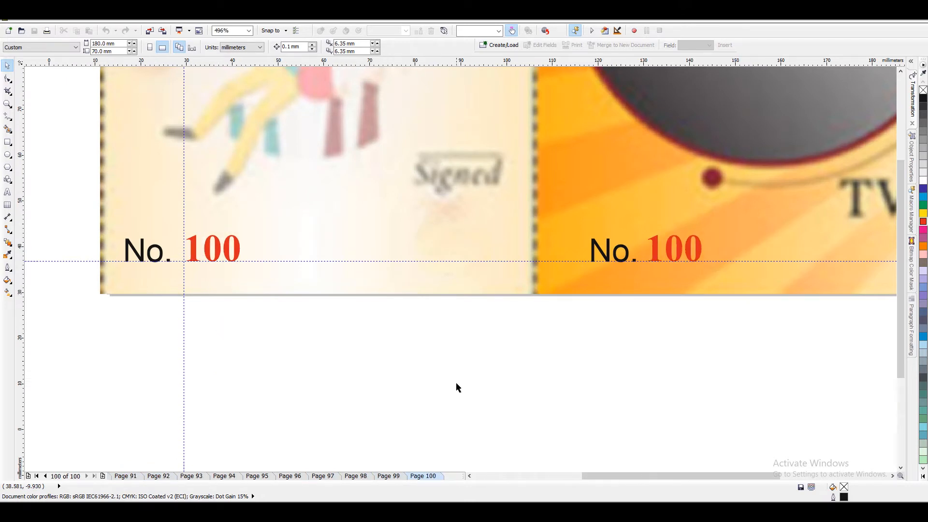
key("F4")
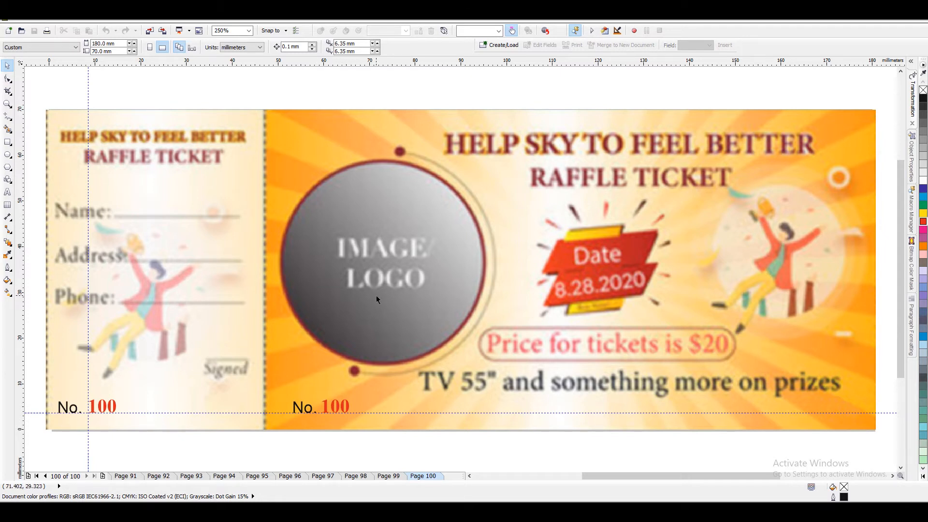
Delete the red ticket numbers from the stub and the main part on page 100
scroll(376, 295, "down", 3)
scroll(376, 295, "down", 3)
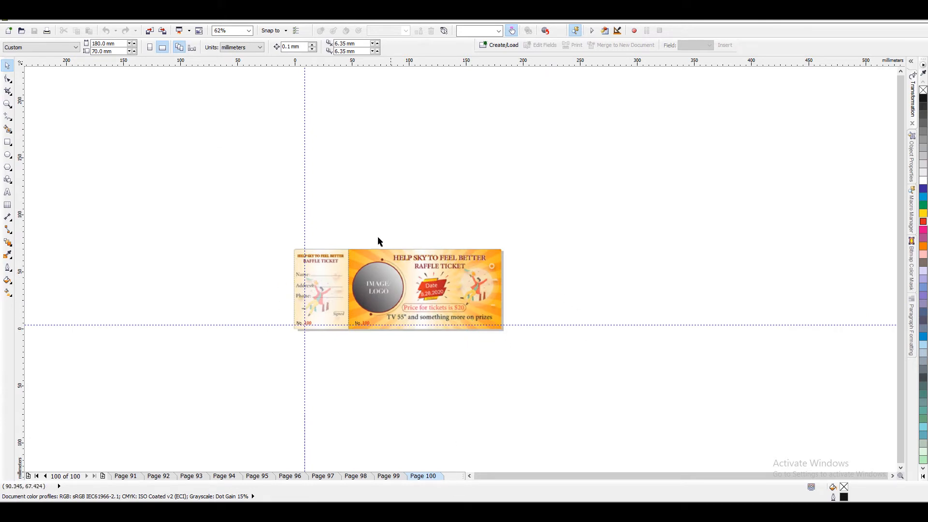
left_click(311, 327)
key("Delete")
left_click(369, 322)
key("Delete")
Change the document units to inches and set the page size to 19 x 13 inches
left_click(260, 48)
left_click(232, 55)
left_click_drag(112, 43, 8, 66)
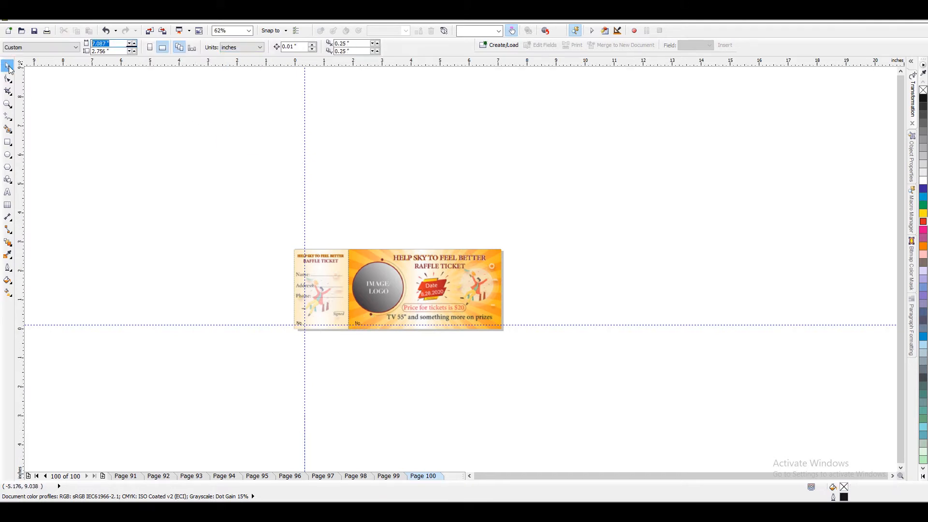
type("19")
key("Tab")
type("13")
key("Return")
Move the ticket to the page's upper-left area and group all of its objects
left_click_drag(415, 275, 266, 132)
scroll(393, 255, "down", 1)
left_click_drag(216, 158, 469, 256)
key("ctrl+g")
Duplicate the grouped ticket downwards with the Position transformation to form a column of four, and group the column
left_click(912, 110)
left_click(814, 227)
double_click(814, 227)
left_click_drag(358, 392, 192, 176)
key("ctrl+g")
Enlarge the column of four tickets to about 7.9 x 12.2 inches and position it on the page
left_click_drag(268, 261, 274, 273)
left_click_drag(323, 202, 343, 195)
left_click_drag(282, 268, 283, 266)
Place one copy of the ticket column directly to its right and rotate the copy 180 degrees
left_click(812, 185)
left_click(816, 227)
left_click(495, 377)
left_click_drag(449, 404, 327, 171)
left_click(162, 46)
type("180")
key("Return")
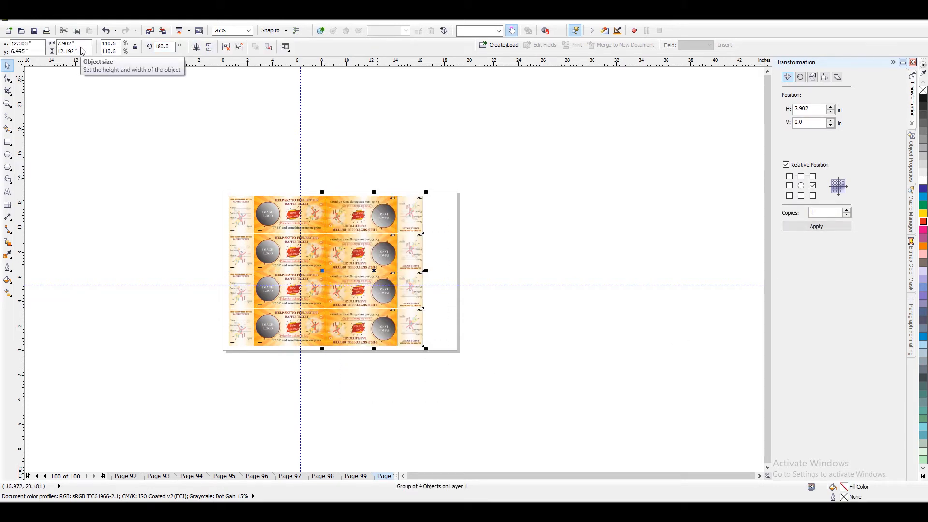
Group both ticket columns and centre the group on the page
left_click_drag(203, 183, 470, 378)
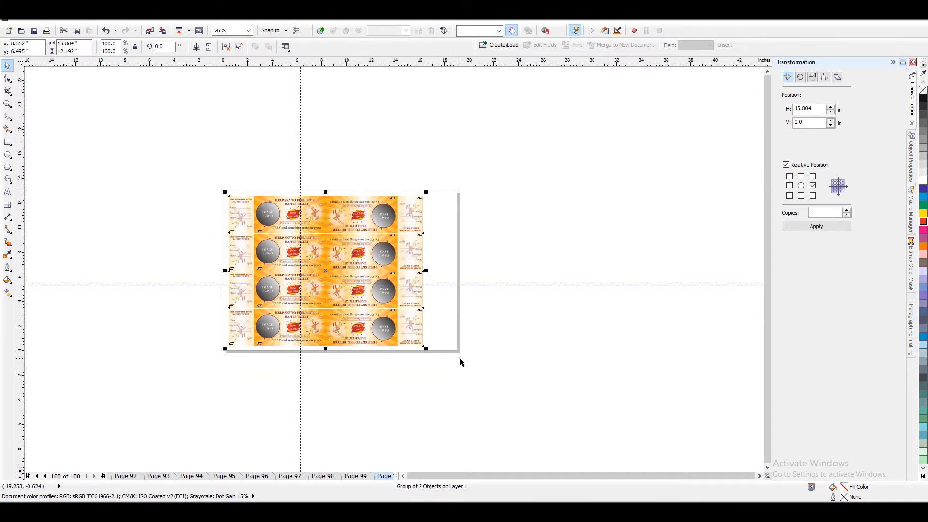
left_click(545, 350)
scroll(477, 354, "up", 3)
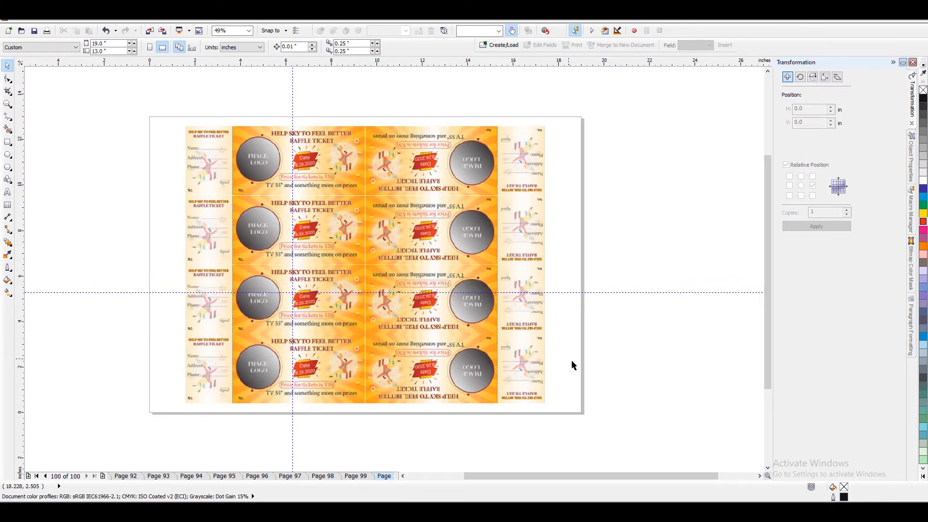
left_click(433, 217)
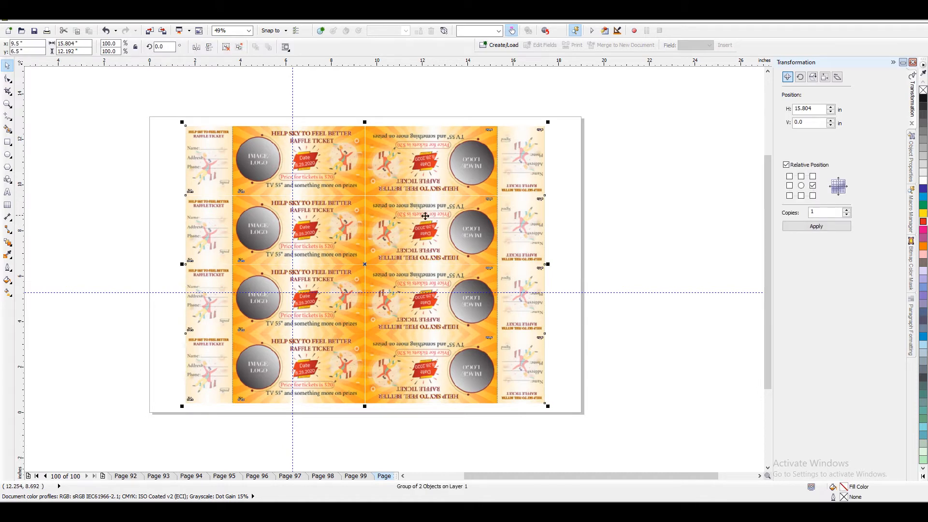
key("F2")
left_click_drag(139, 97, 657, 428)
left_click(100, 232)
left_click(136, 266)
key("Escape")
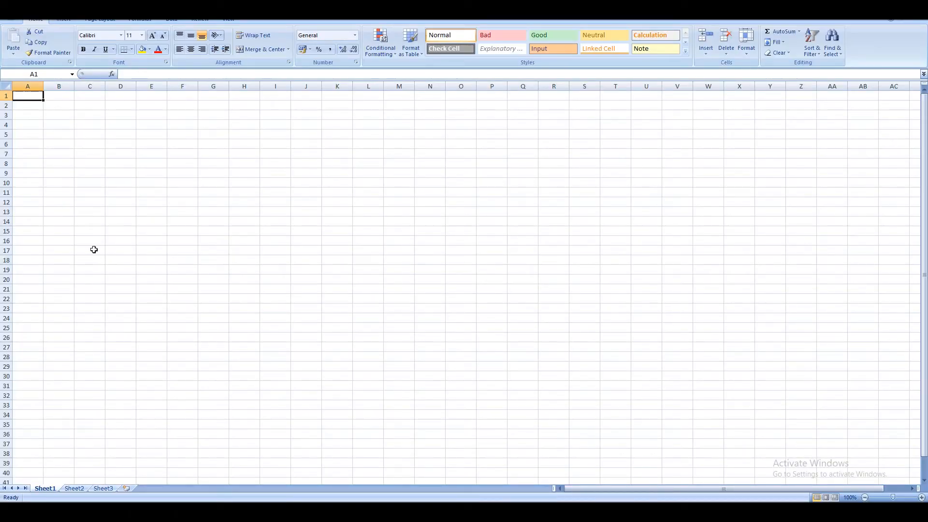
In a blank Excel sheet, enter the column headings A, B, C, D, E, F, G and H in cells A1 to H1
type("A")
left_click(63, 96)
type("B")
left_click(94, 95)
type("C")
left_click(132, 96)
type("D")
left_click(157, 97)
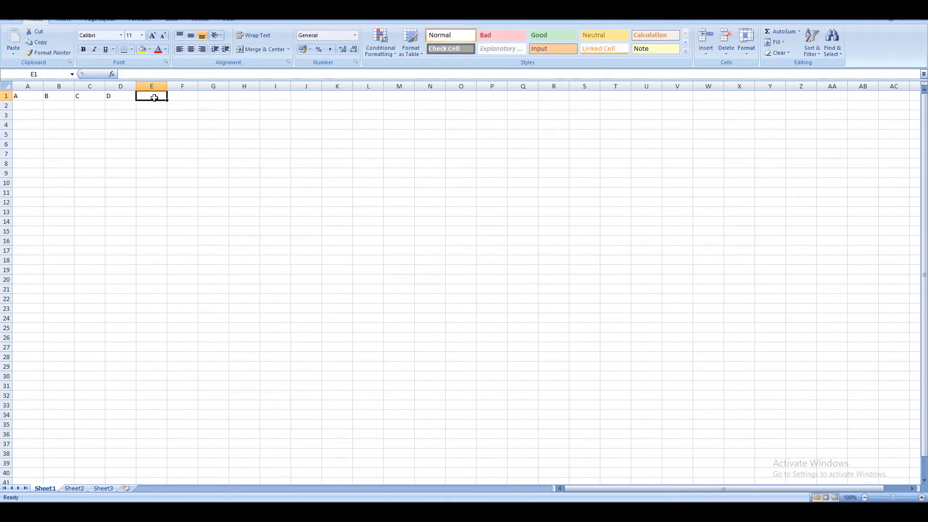
type("E")
left_click(194, 99)
type("F")
left_click(215, 94)
type("G")
left_click(244, 95)
type("H")
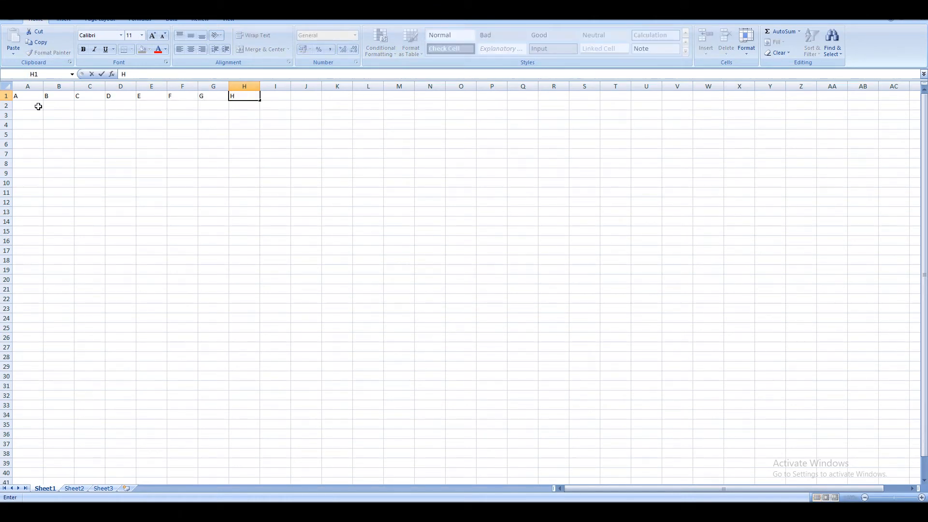
Enter 1 in cell A2 and fill the number series down column A to 63
left_click(34, 106)
type("1")
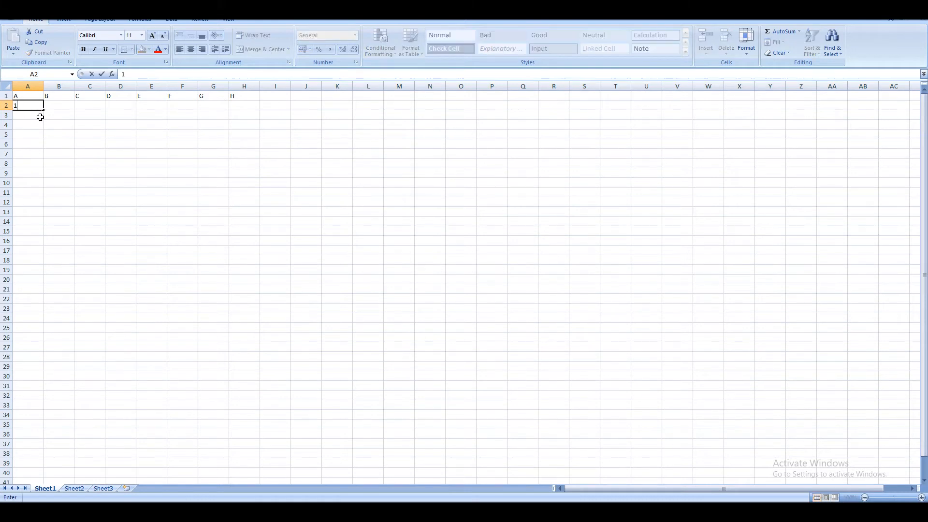
left_click_drag(45, 110, 35, 463)
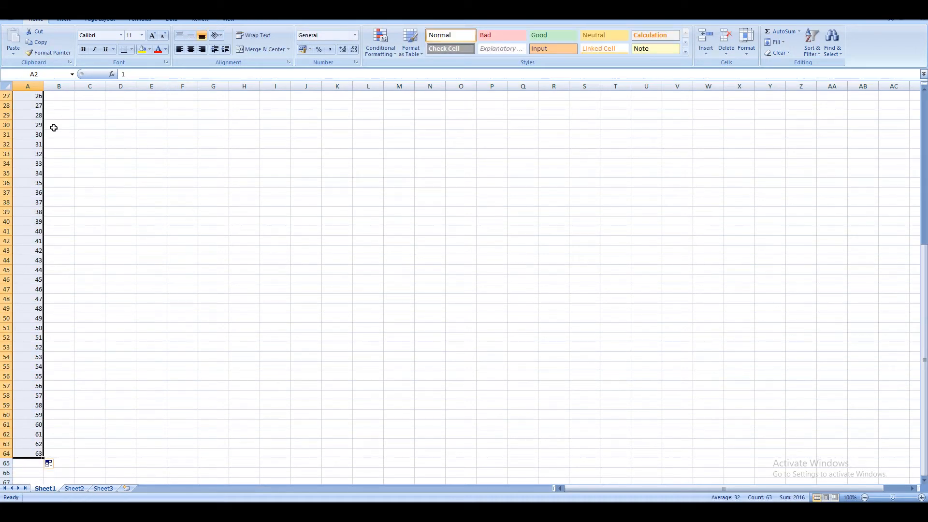
scroll(82, 363, "up", 9)
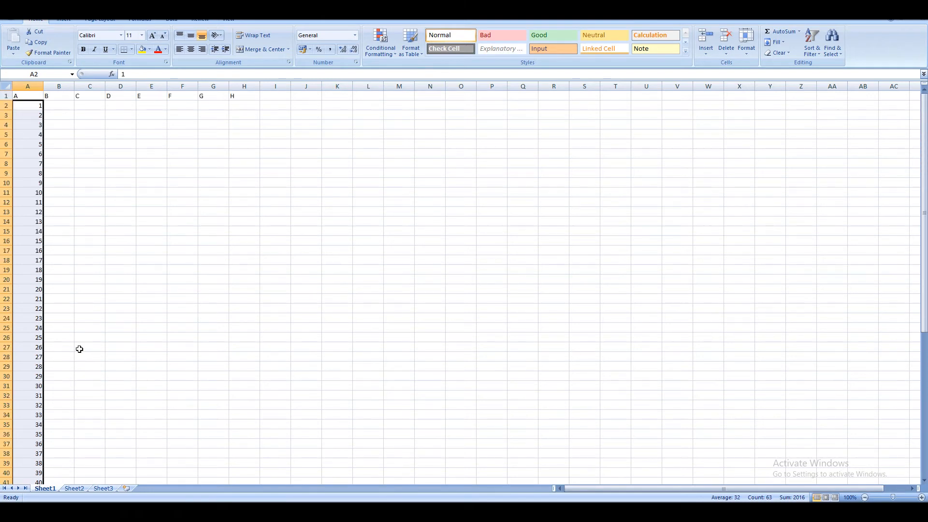
Enter the formula =A2+63 in cell B2 and fill it across to column H and down to row 64
key("Right")
type("=")
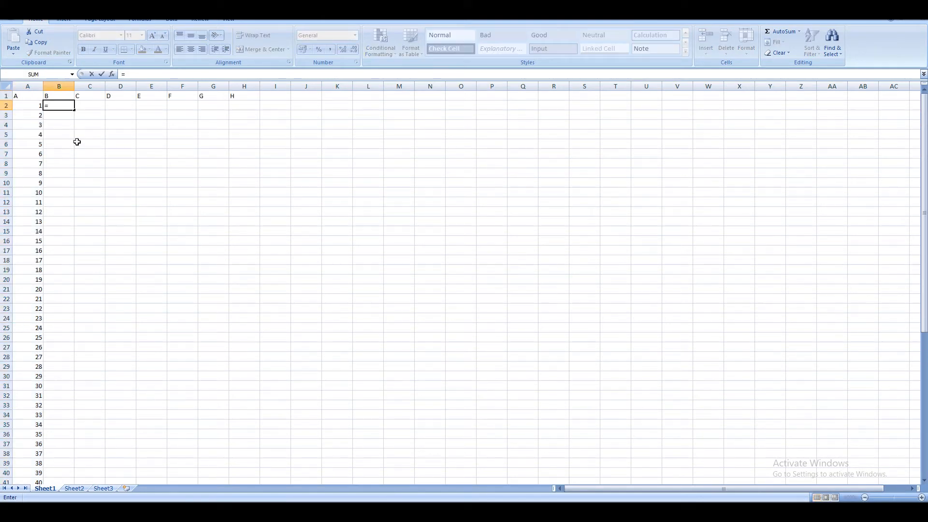
type("A")
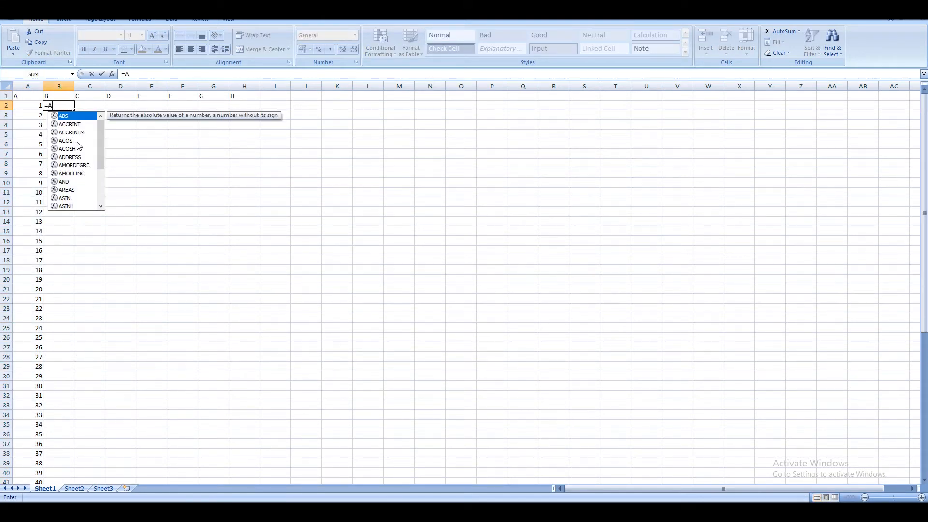
type("2+63")
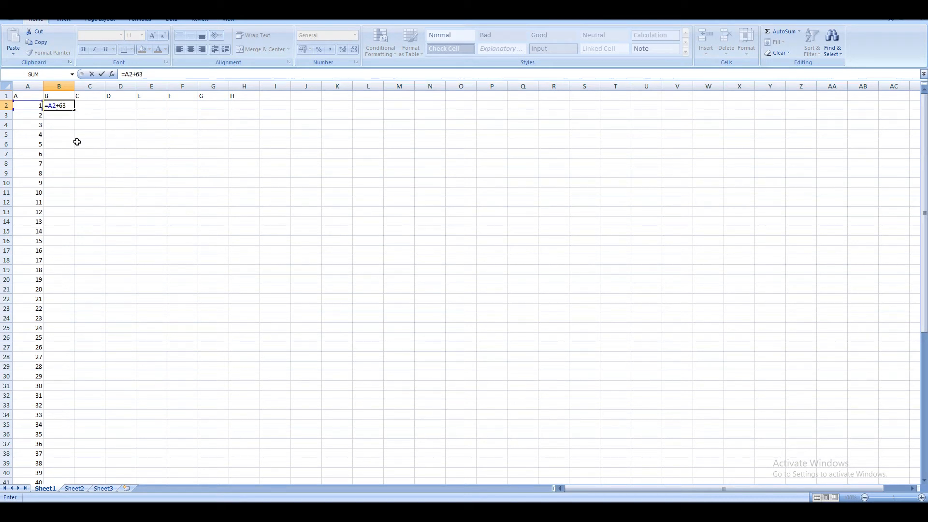
key("Return")
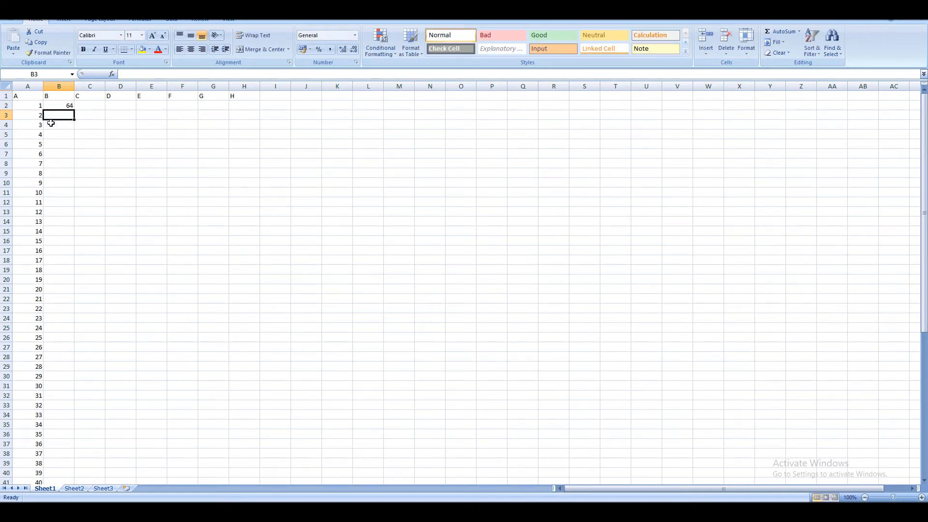
left_click(74, 105)
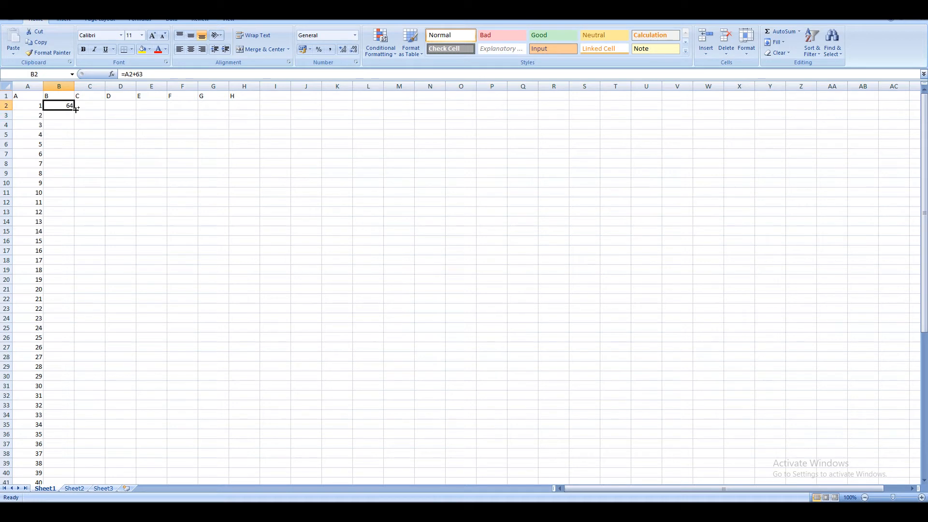
left_click_drag(75, 109, 266, 463)
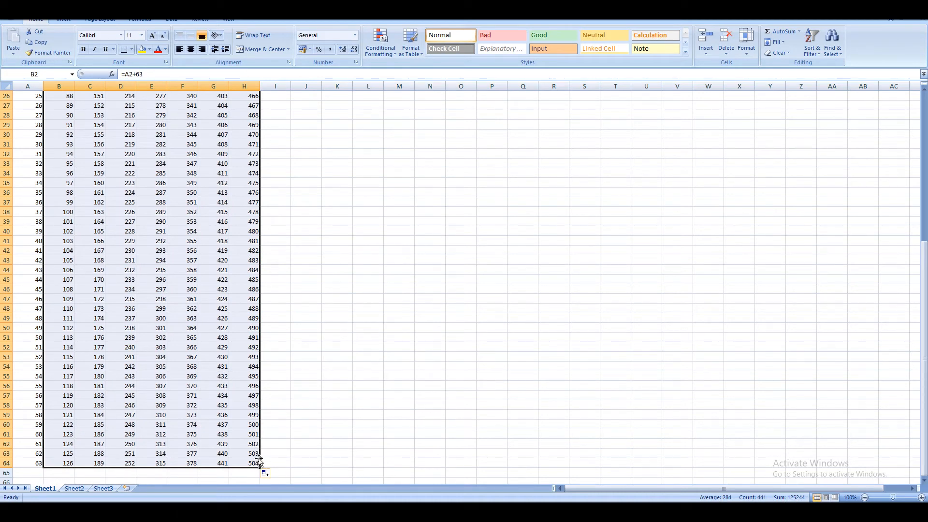
Clear cells H61 to H64, which hold the numbers above 500
left_click(246, 426)
left_click(244, 435)
left_click_drag(242, 435, 242, 460)
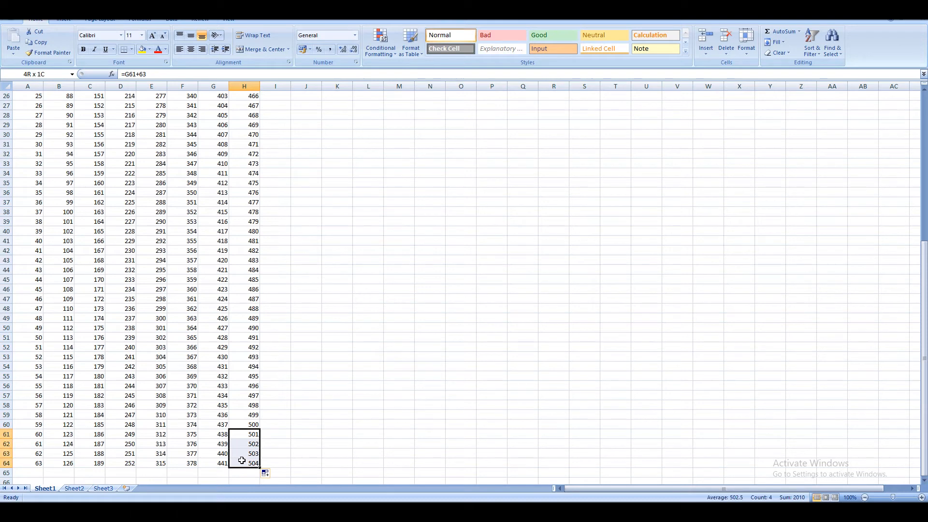
key("Delete")
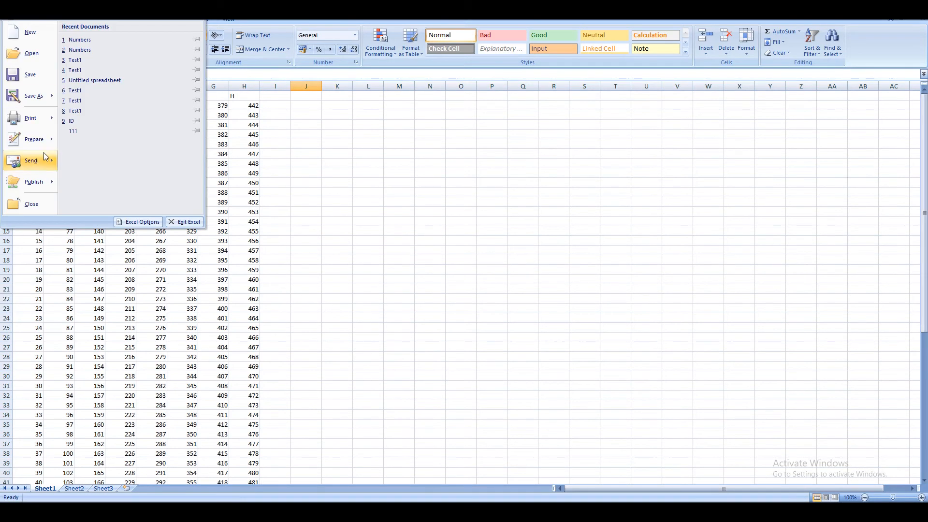
Save the number sheet to the Desktop as a Text (Tab delimited) file named Numbers and accept the format prompts
left_click(31, 100)
left_click(310, 207)
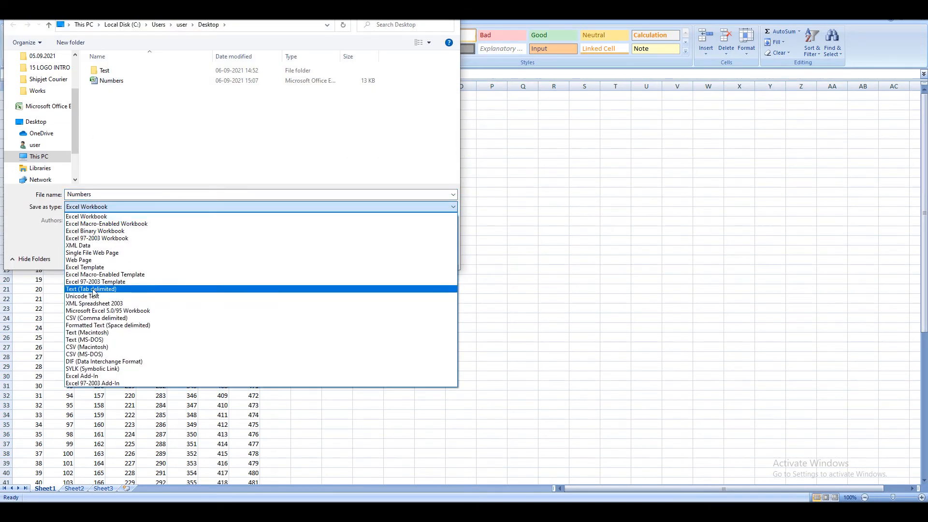
left_click(309, 291)
left_click(382, 244)
left_click(488, 259)
left_click(446, 286)
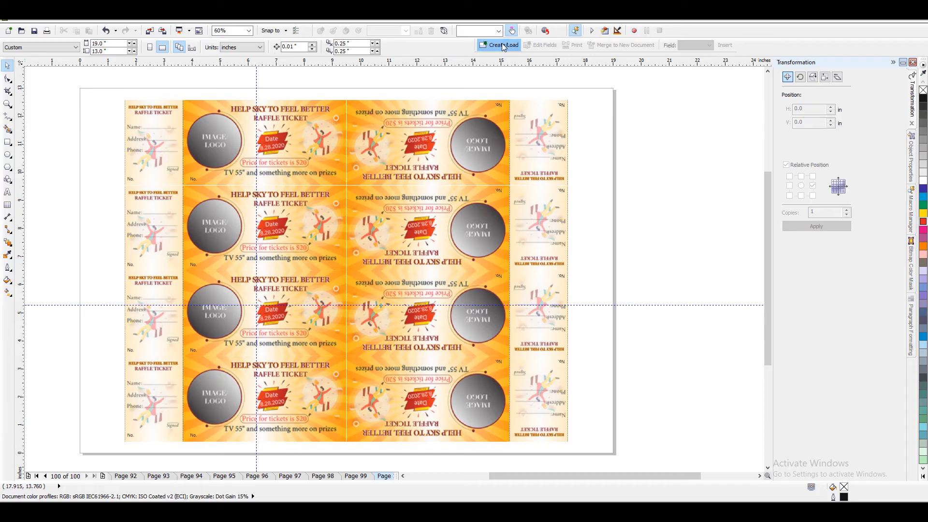
In CorelDRAW, load the Numbers text file from the Desktop as the print merge data source and complete the wizard
left_click(502, 45)
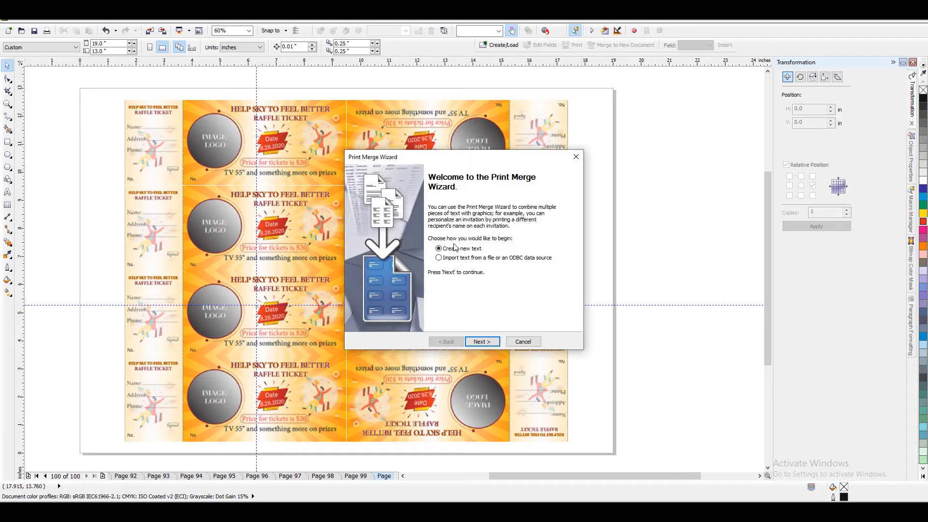
left_click(483, 342)
left_click(518, 217)
left_click(267, 202)
left_click(239, 213)
double_click(112, 99)
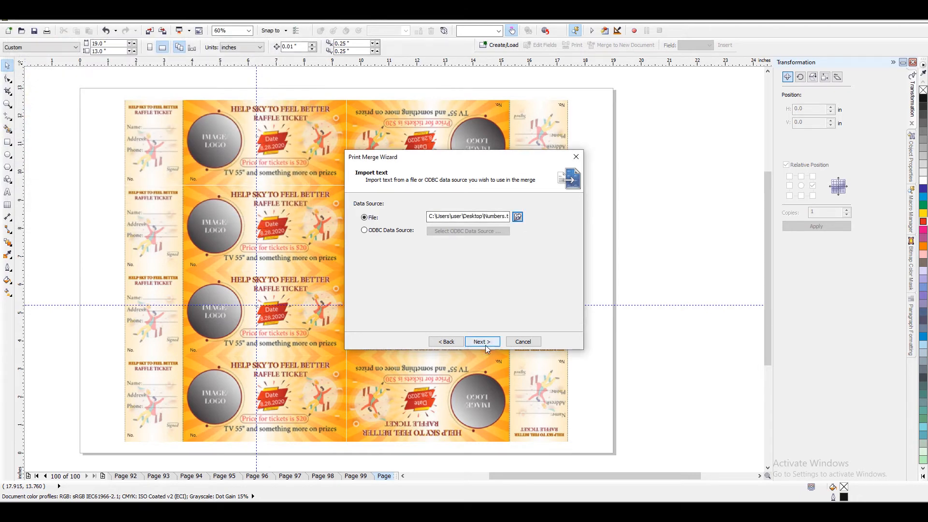
left_click(482, 342)
left_click(482, 342)
mouse_move(542, 240)
left_mouse_down()
mouse_move(544, 311)
mouse_move(541, 235)
left_mouse_up()
left_click(482, 342)
left_click(483, 341)
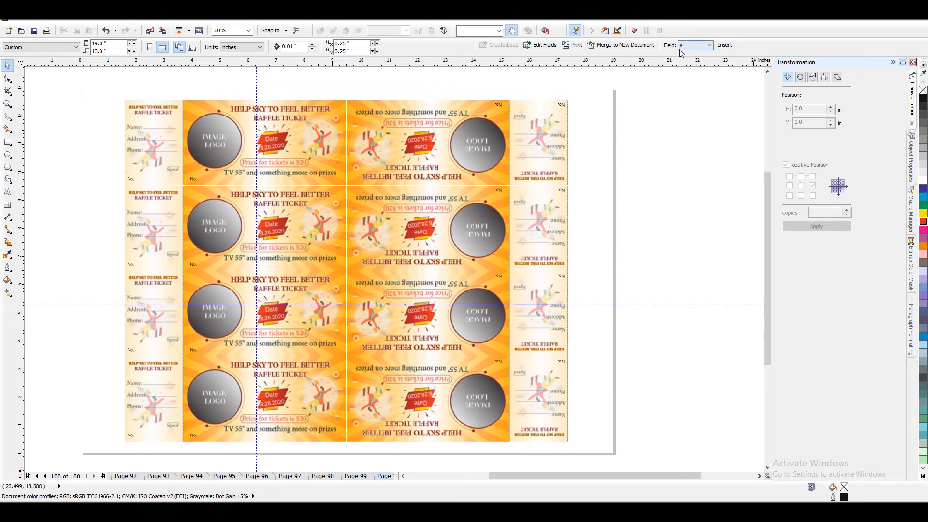
Insert merge field A and move it to the blank margin beside the upper left-column ticket
left_click(724, 45)
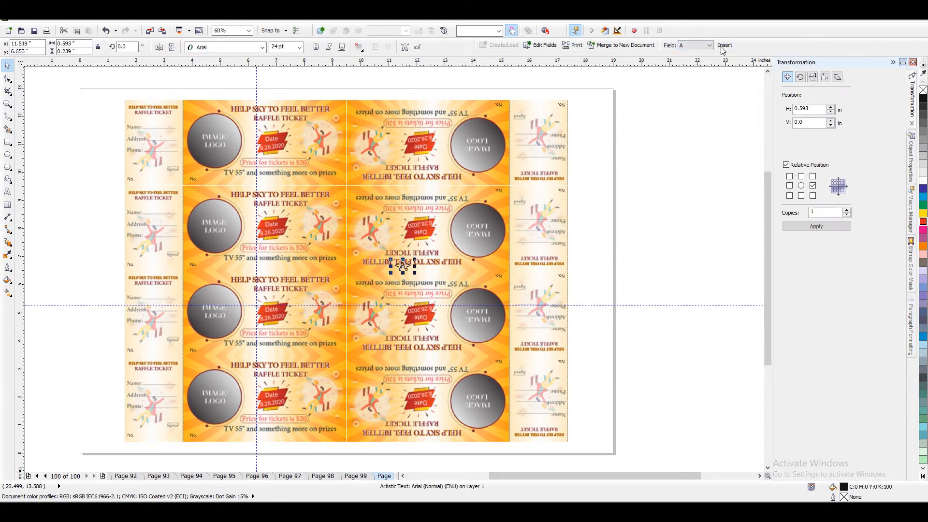
left_click_drag(400, 264, 92, 123)
key("F2")
left_click_drag(46, 89, 346, 201)
Format the <A> field as Times New Roman Bold, 12 pt, in red
left_click_drag(291, 48, 222, 48)
type("12")
key("Return")
left_click(224, 48)
left_click(469, 86)
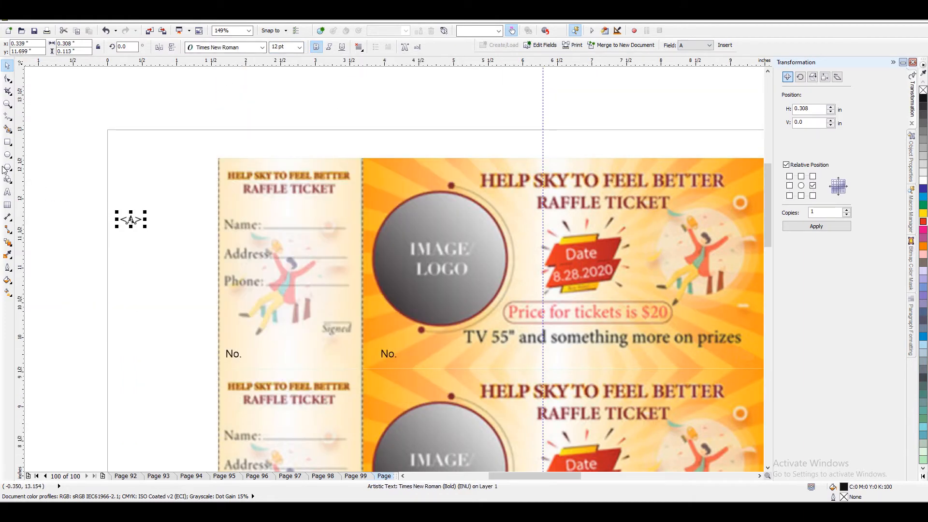
key("F8")
left_click(923, 221)
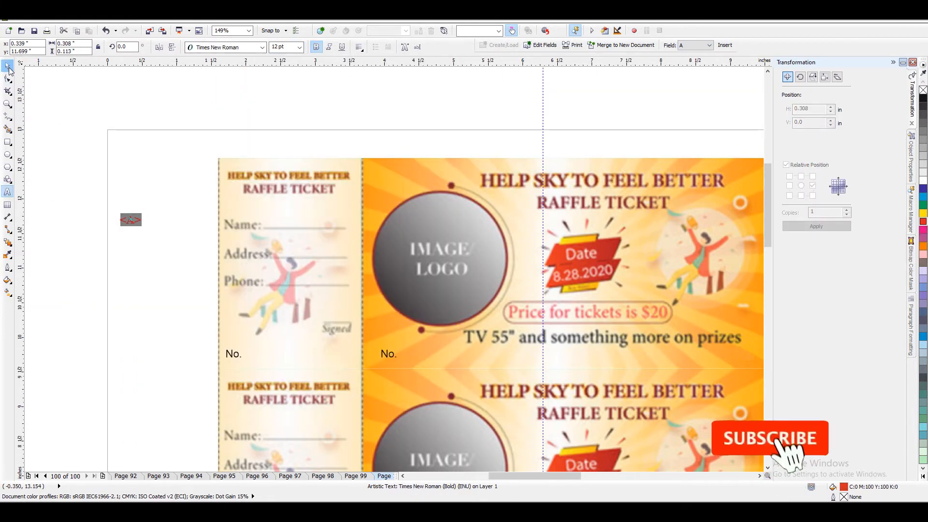
left_click(8, 66)
Add vertical guidelines after the top left ticket's two No. labels and a horizontal guideline just below them
left_click(238, 359)
left_click_drag(259, 61, 281, 357)
left_click_drag(19, 326, 246, 369)
left_click_drag(20, 372, 401, 380)
Place the <A> field after the top left ticket's stub No. label and copy it after the main No. label
left_click(131, 220)
left_click_drag(131, 219, 273, 342)
key("F2")
left_click_drag(174, 305, 494, 397)
left_click_drag(254, 250, 573, 277)
right_click(574, 278)
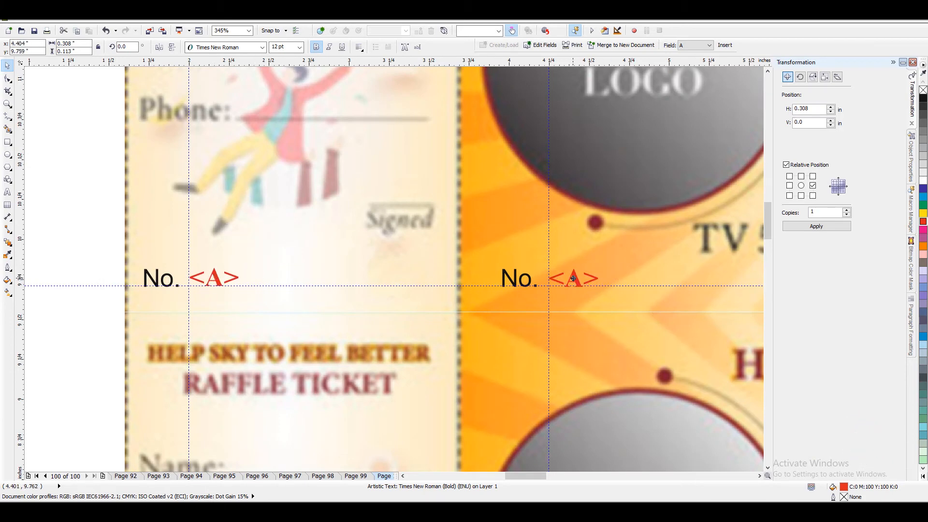
left_click(57, 255)
key("F3")
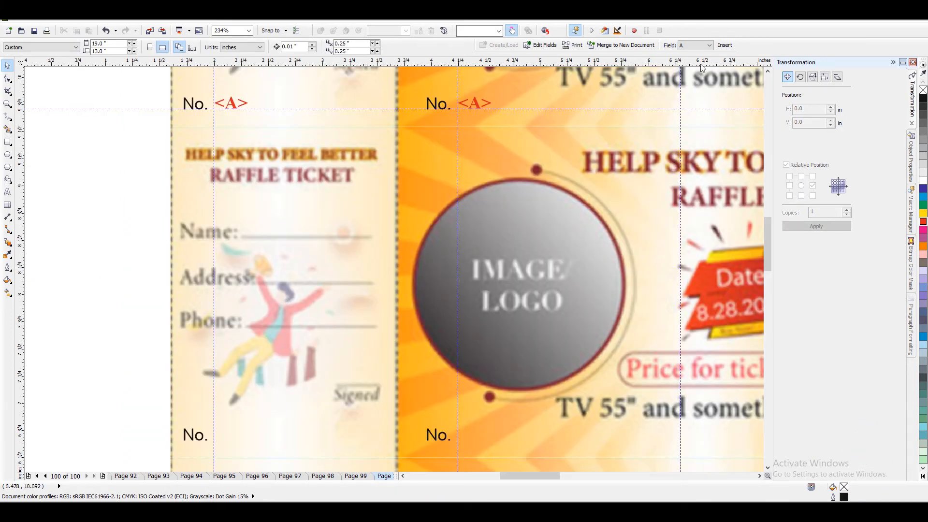
Insert merge field B and move it to the blank margin beside the second left-column ticket
left_click(709, 45)
left_click(691, 60)
left_click(724, 45)
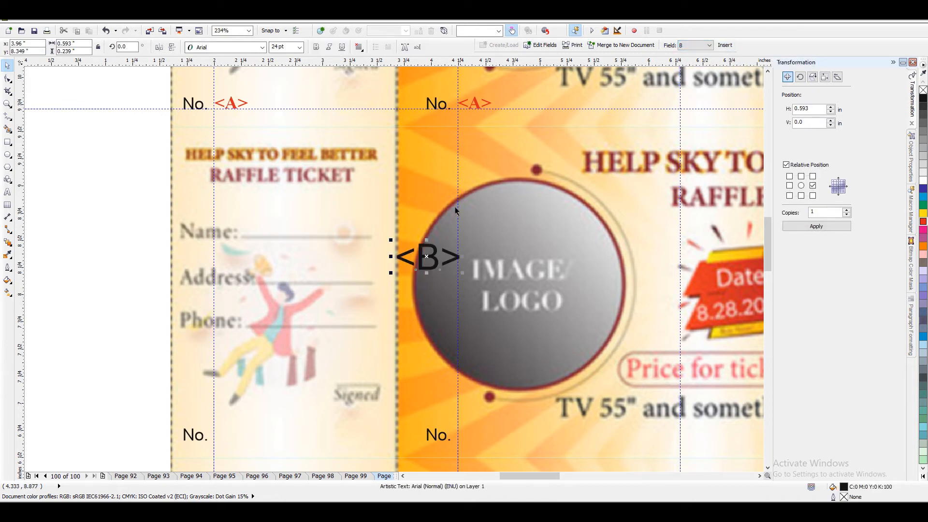
left_click_drag(428, 256, 109, 215)
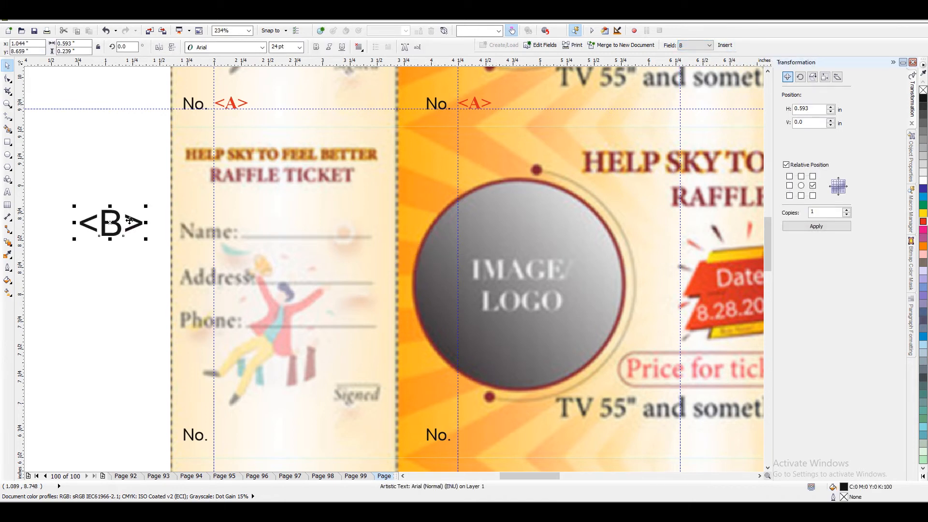
Copy the fill and text properties of the <A> field to <B> and make <B> bold
left_click(31, 20)
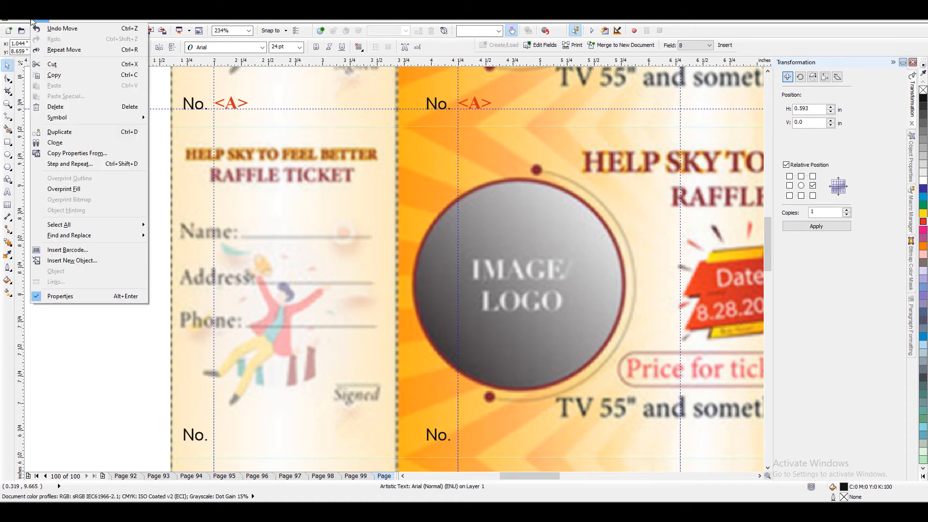
left_click(75, 153)
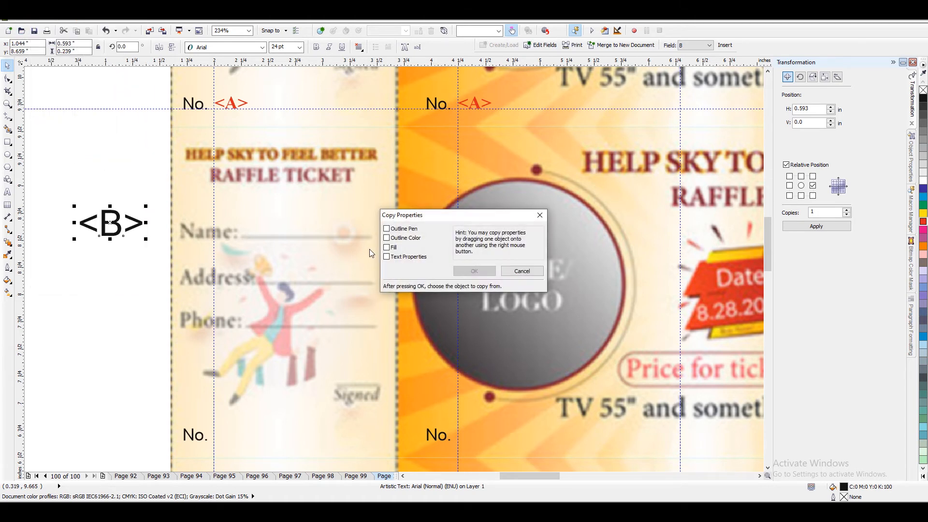
left_click(386, 257)
left_click(387, 247)
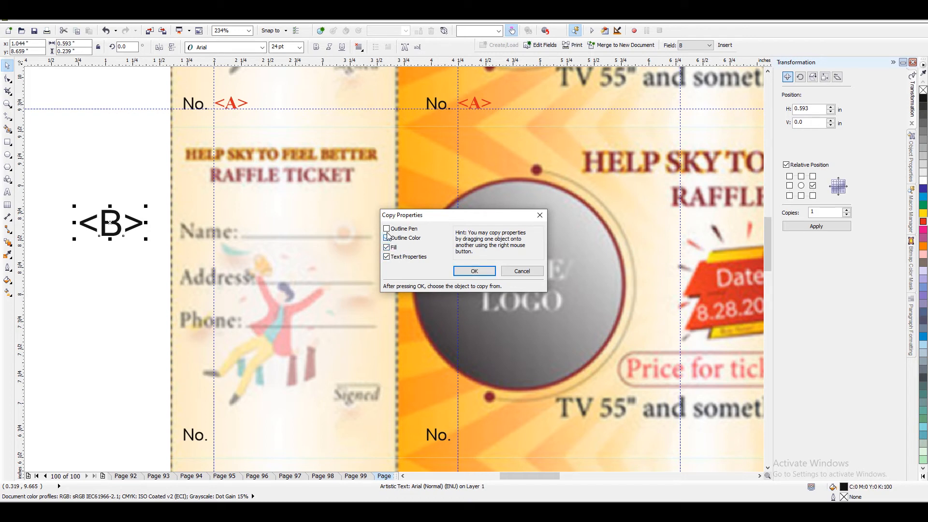
left_click(459, 274)
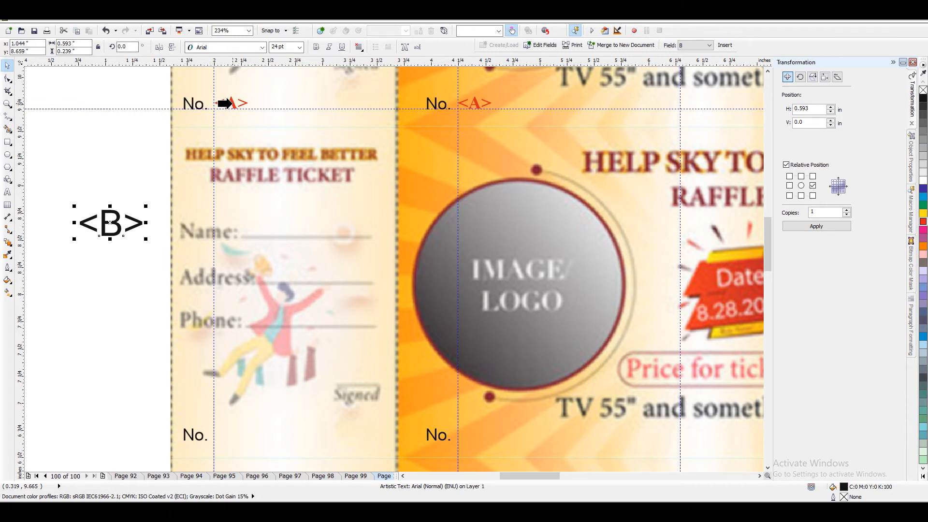
left_click(232, 103)
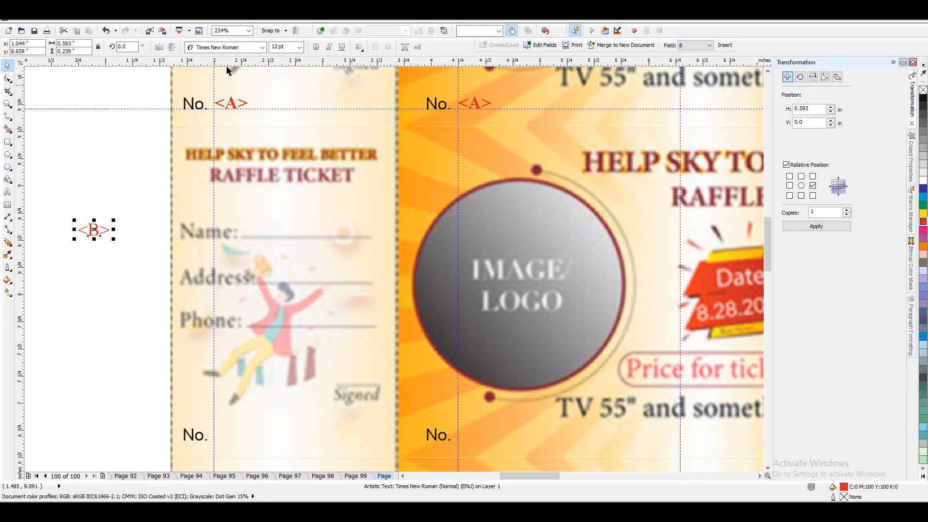
left_click(315, 47)
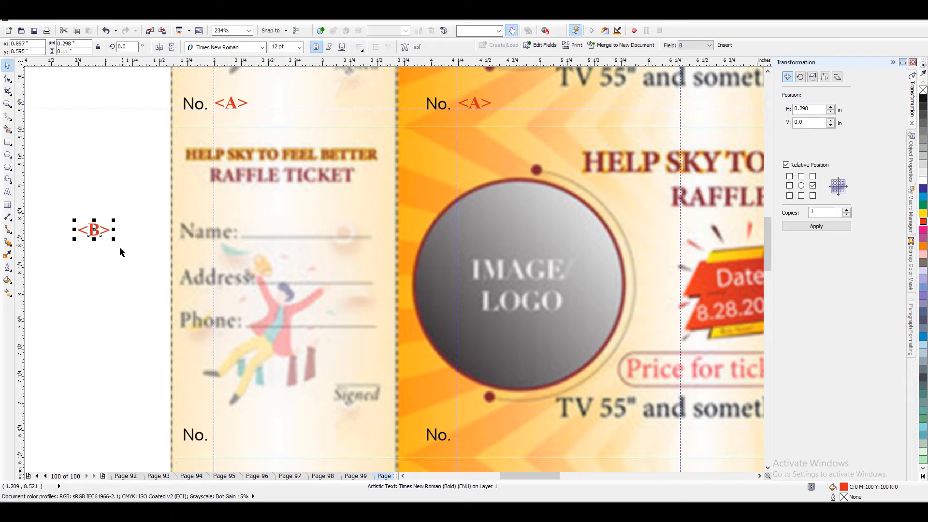
Add a horizontal guideline below the second left-column ticket's No. labels and place <B> after both labels
left_click_drag(94, 230, 231, 431)
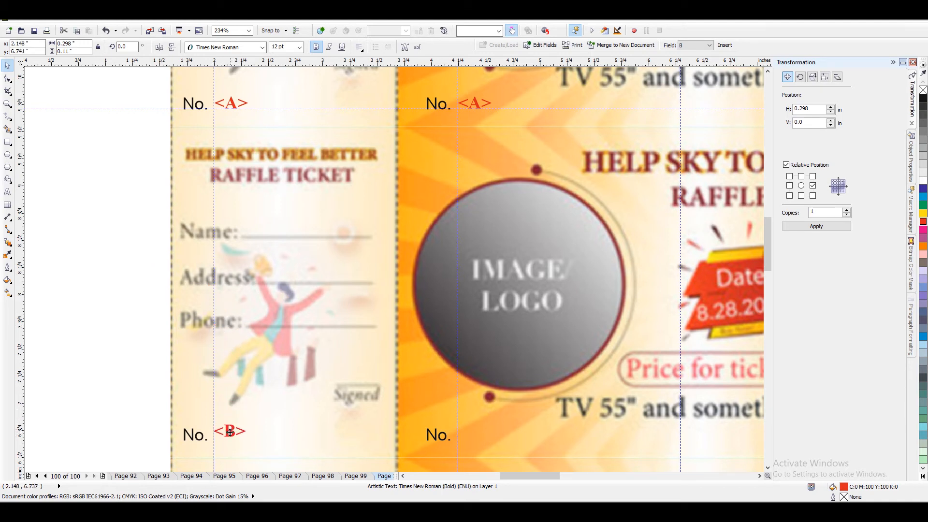
left_click(170, 71)
left_click(149, 442)
left_click(231, 437)
left_click_drag(231, 436, 475, 435)
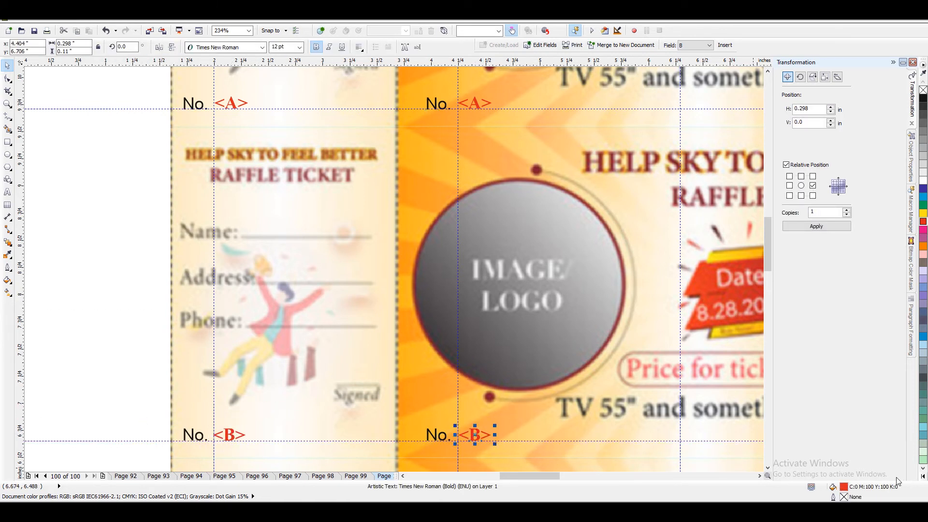
Insert merge field C beside the third left-column ticket and copy the <B> field's fill and text properties to it
left_click(708, 44)
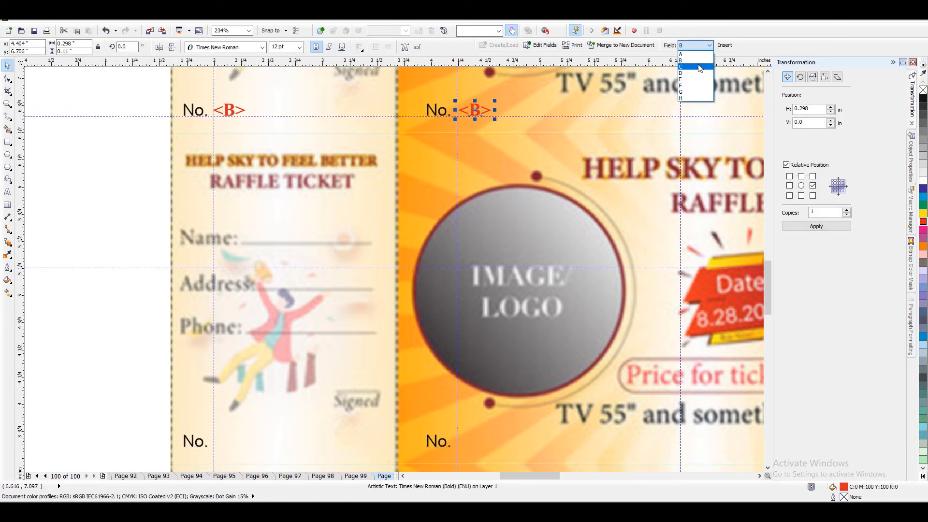
left_click(696, 73)
left_click(725, 44)
left_click_drag(491, 256, 114, 216)
left_click(40, 18)
left_click(78, 152)
left_click(475, 273)
left_click(229, 110)
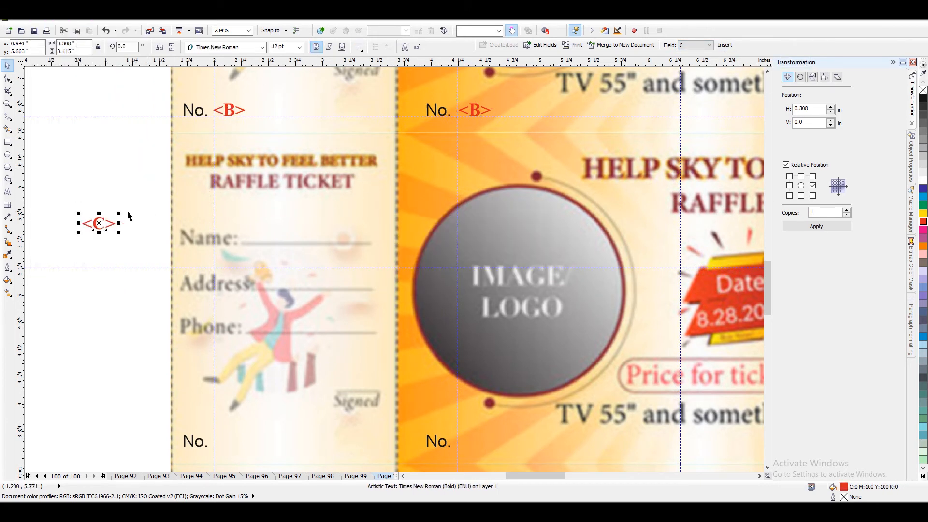
Place the <C> field after both No. labels of the third left-column ticket
left_click_drag(99, 223, 476, 442)
key("ctrl+d")
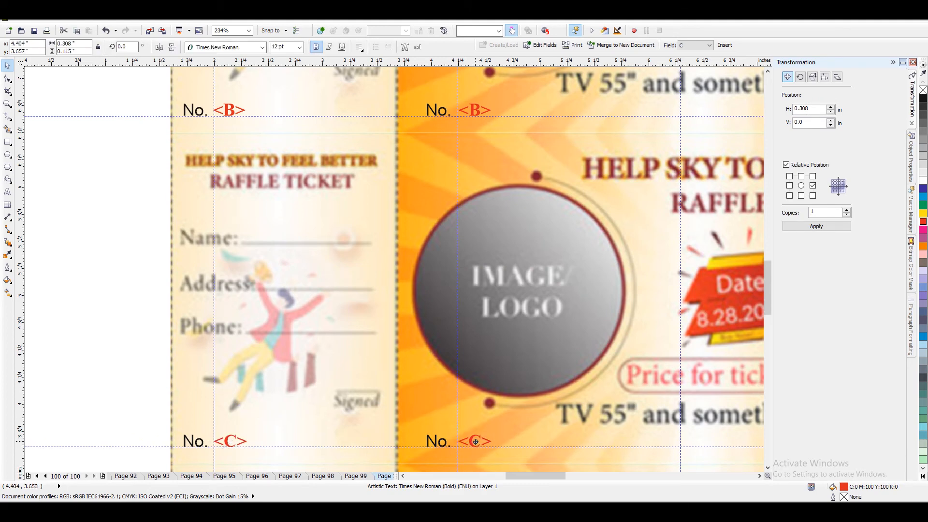
left_click(108, 385)
Add a guideline under the bottom left ticket's No. labels and insert merge field D with the <C> field's bold formatting
scroll(152, 72, "down", 6)
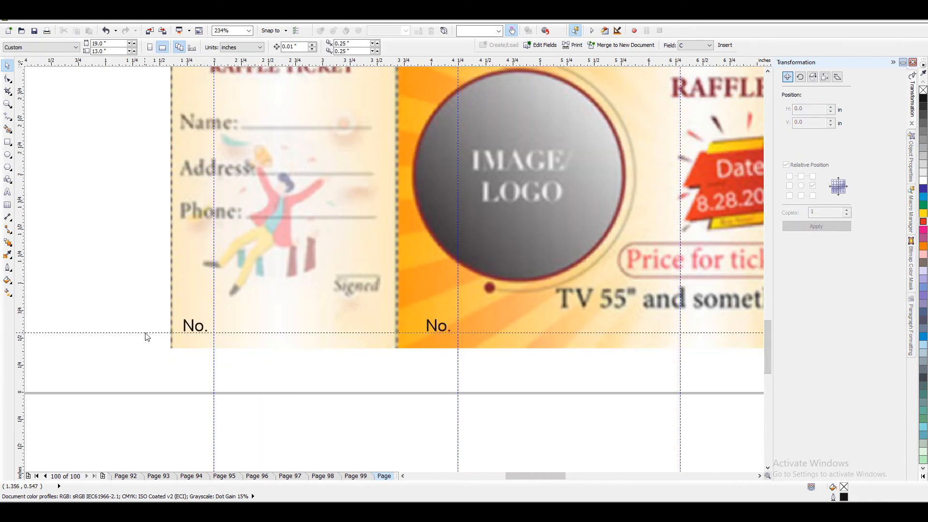
left_click(146, 337)
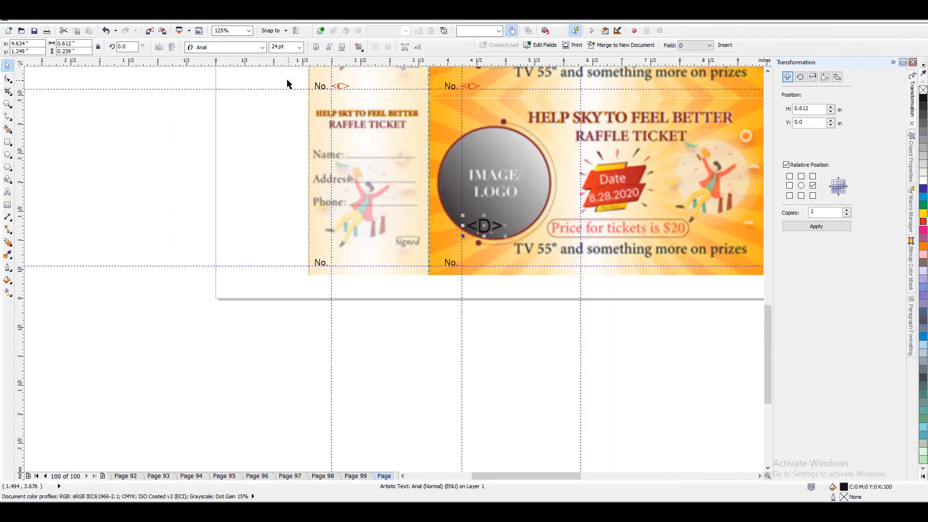
left_click(39, 22)
left_click(78, 153)
key("Return")
left_click(336, 86)
left_click(316, 47)
Place the <D> field after both No. labels of the bottom left-column ticket
left_click_drag(475, 229, 346, 260)
scroll(408, 280, "up", 3)
left_click_drag(221, 216, 202, 226)
key("ctrl+d")
left_click_drag(247, 180, 597, 226)
left_click(609, 437)
scroll(611, 457, "down", 5)
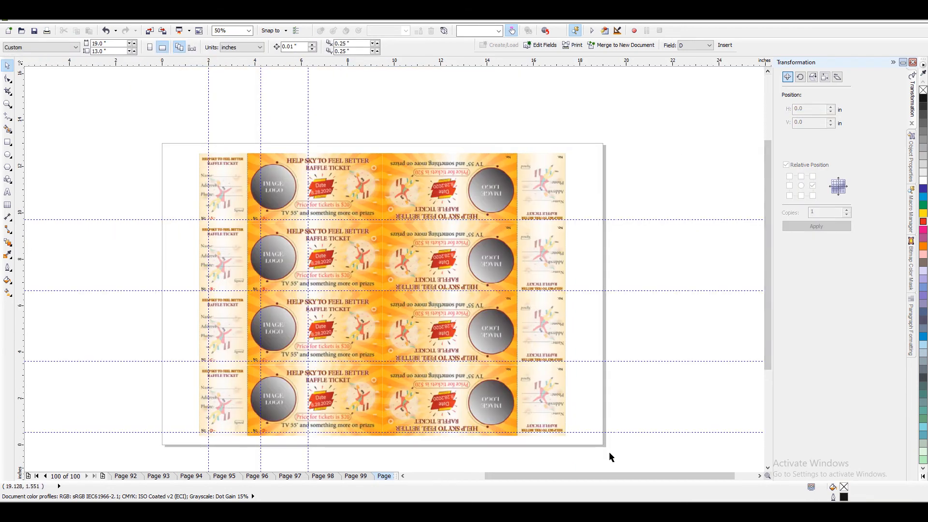
Rotate the grouped right-hand ticket column by 180 degrees
left_click(375, 142)
left_click(404, 213)
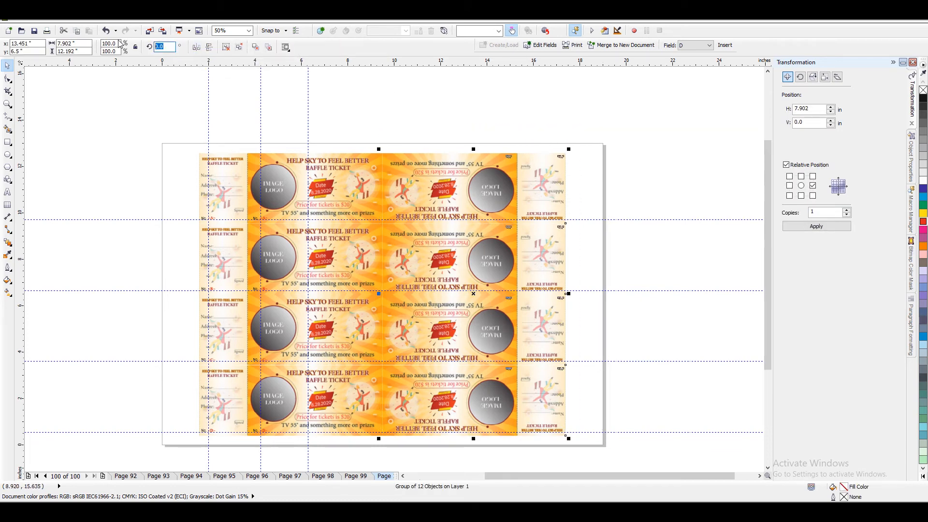
type("180")
key("Return")
key("Escape")
scroll(422, 292, "up", 1)
Insert merge field E and move it to the blank area above the ticket sheet
left_click(709, 45)
left_click(692, 78)
left_click(724, 45)
left_click_drag(404, 266, 276, 83)
key("F2")
left_click_drag(79, 81, 392, 208)
Copy the <A> field's fill and text properties to <E> and make <E> bold
left_click(36, 14)
left_click(72, 154)
left_click(466, 272)
left_click(103, 362)
left_click(315, 48)
Add vertical guidelines after the right column's No. labels and place <E> after both labels of its top ticket
left_click_drag(476, 127, 677, 127)
left_click(759, 476)
left_click(759, 476)
left_click(760, 476)
left_click_drag(20, 377, 508, 370)
left_click_drag(20, 336, 686, 349)
left_click_drag(456, 126, 697, 363)
key("ctrl+d")
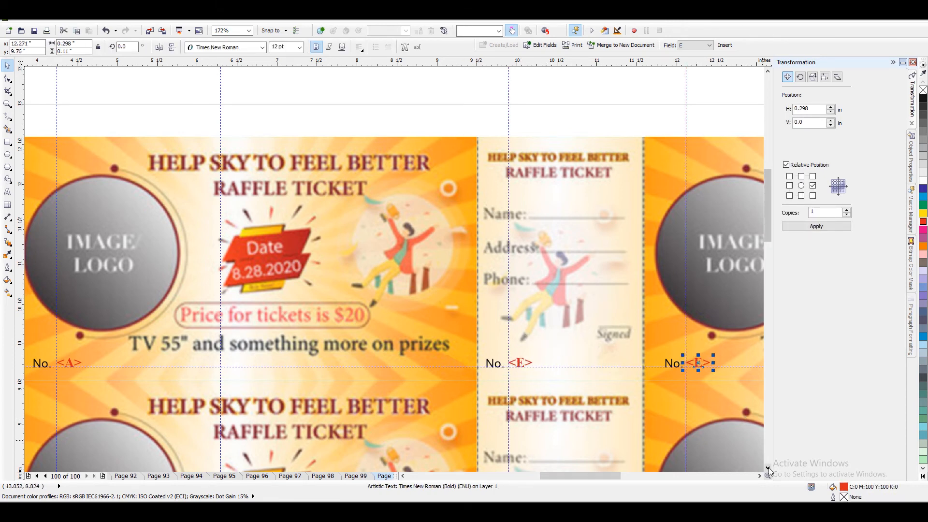
Insert merge field F over the second ticket of the right column
left_click(767, 467)
left_click(767, 468)
left_click(767, 467)
left_click(761, 476)
left_click(760, 476)
left_click(710, 46)
left_click(695, 86)
left_click(721, 47)
Give <F> the <E> field's properties in bold and place it after both No. labels of the right column's second ticket
left_click(36, 17)
left_click(77, 153)
left_click(488, 288)
left_click(372, 119)
left_click(316, 46)
left_click_drag(478, 265, 549, 362)
key("ctrl+d")
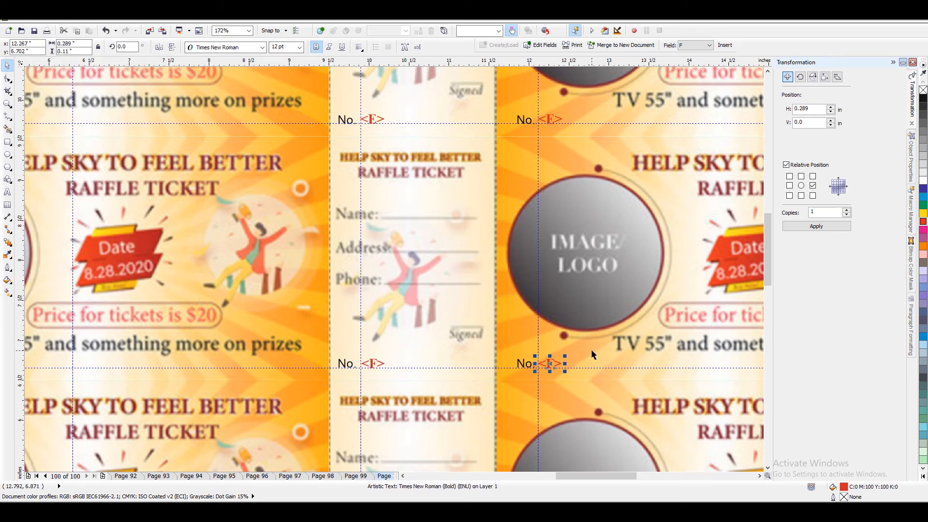
Insert merge field G over the third ticket of the right column
left_click(767, 468)
left_click(767, 468)
left_click(767, 468)
left_click(709, 45)
left_click(696, 93)
left_click(725, 45)
Give <G> the <F> field's properties in bold and place it after both No. labels of the right column's third ticket
left_click(36, 17)
left_click(78, 153)
left_click(474, 271)
left_click(373, 161)
left_click(316, 47)
left_click_drag(486, 273, 551, 406)
key("ctrl+d")
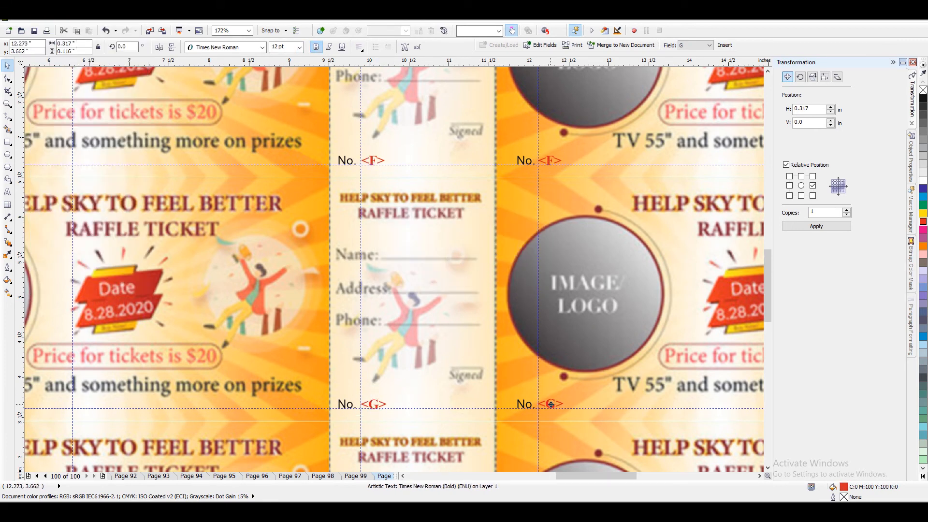
Insert merge field H over the bottom ticket of the right column
left_click(767, 467)
left_click(767, 468)
left_click(767, 468)
left_click(710, 46)
left_click(696, 100)
left_click(724, 45)
Give <H> the <G> field's properties in bold and place it after both No. labels of the right column's bottom ticket
left_click(39, 19)
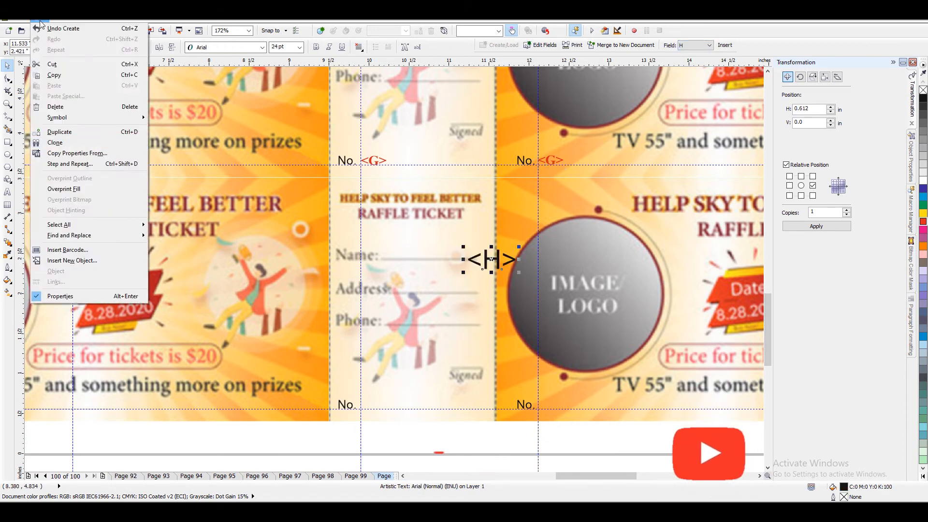
left_click(77, 154)
left_click(474, 271)
left_click(373, 160)
left_click(316, 46)
left_click_drag(479, 264, 542, 410)
key("ctrl+d")
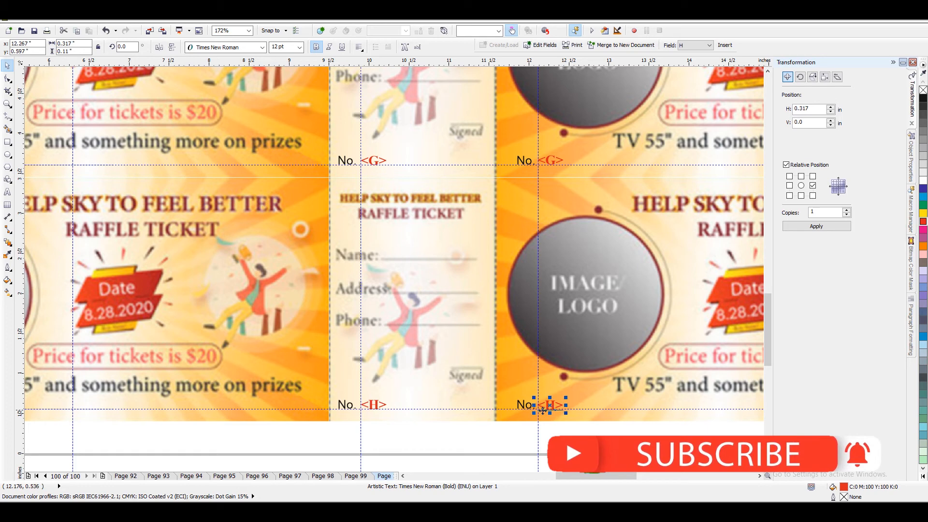
Mirror the right-hand ticket column together with its number fields both horizontally and vertically
scroll(547, 442, "down", 5)
left_click_drag(679, 455, 492, 199)
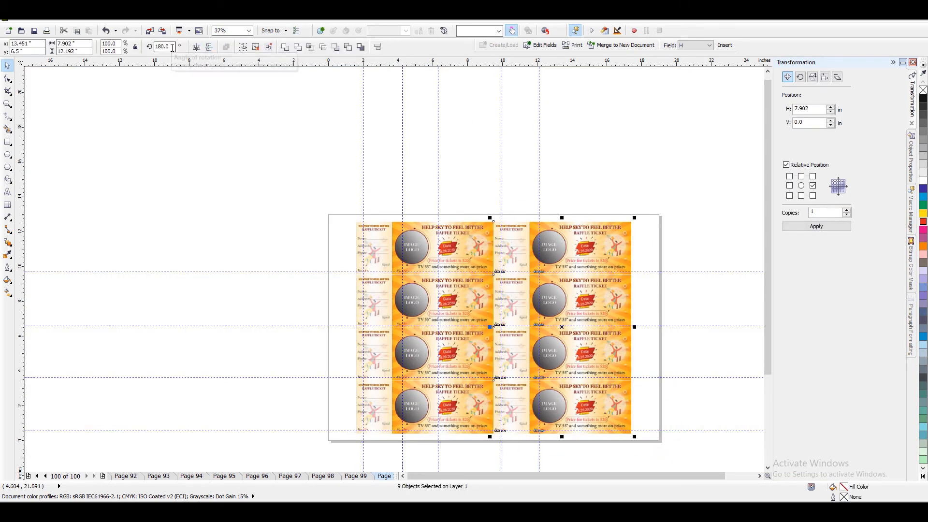
left_click(196, 47)
left_click(209, 47)
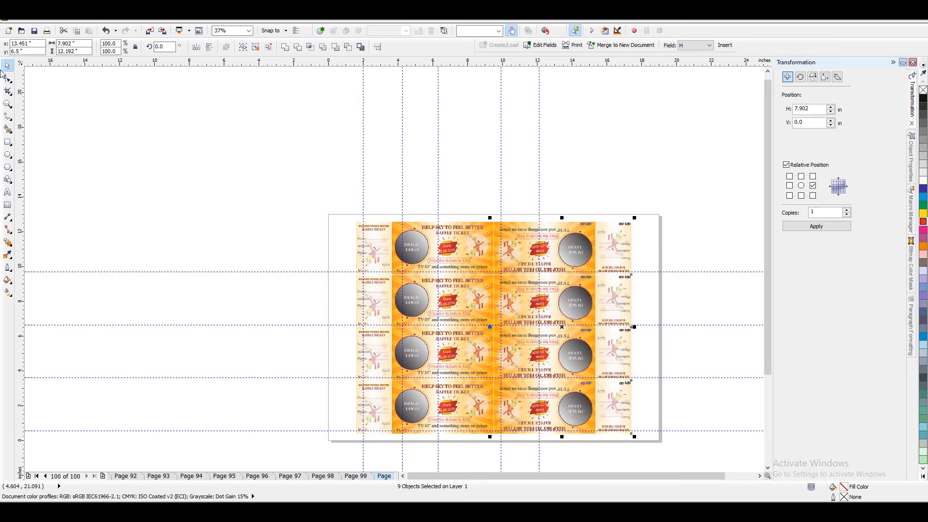
Merge the eight-ticket sheet with its number fields into a new document
left_click(621, 45)
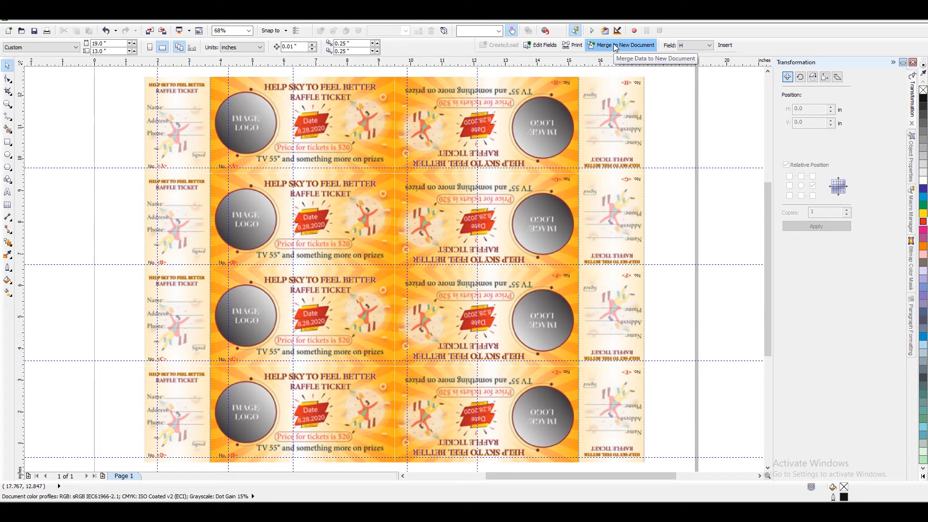
left_click(616, 46)
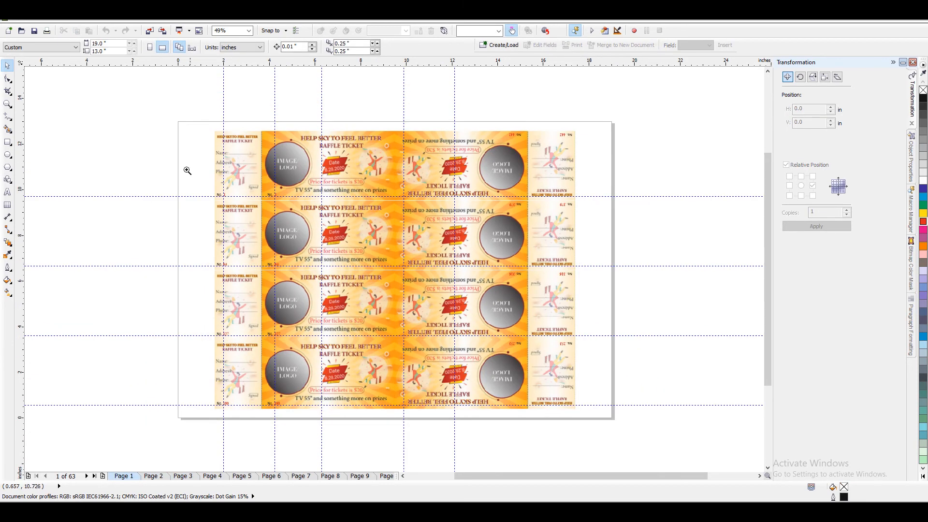
Examine the merged ticket numbers on the first page and on the last few pages of the new document
left_click_drag(182, 162, 599, 223)
key("F2")
left_click_drag(83, 257, 241, 425)
key("F4")
key("F2")
left_click_drag(672, 69, 533, 88)
left_click(95, 476)
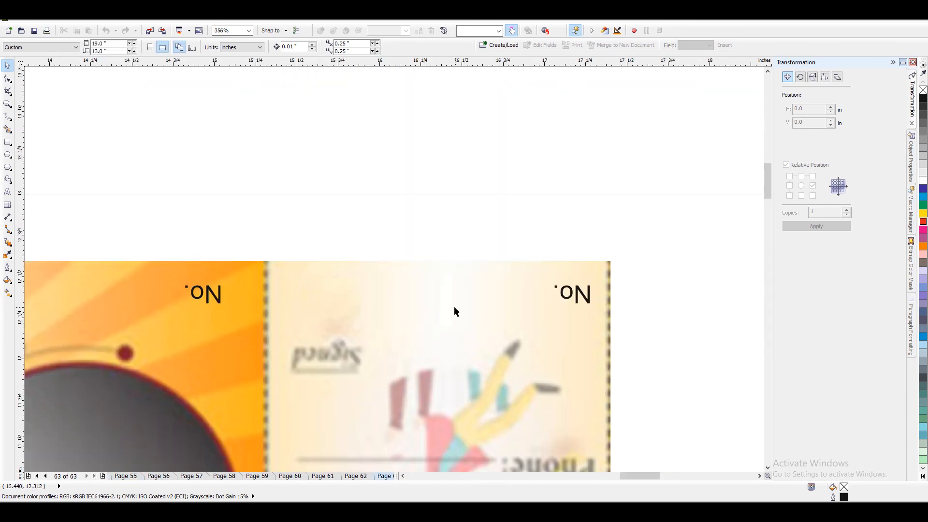
key("F4")
left_click(289, 476)
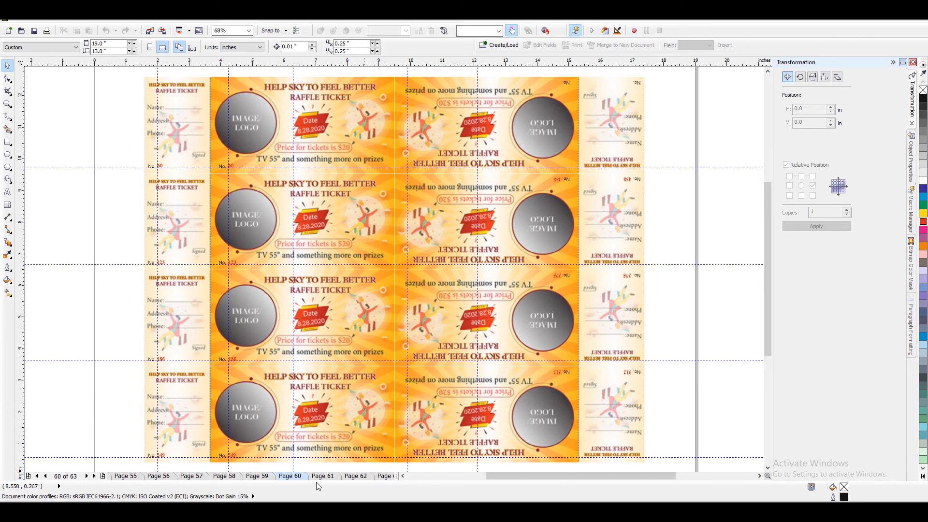
left_click(261, 478)
key("F2")
left_click_drag(669, 123, 514, 75)
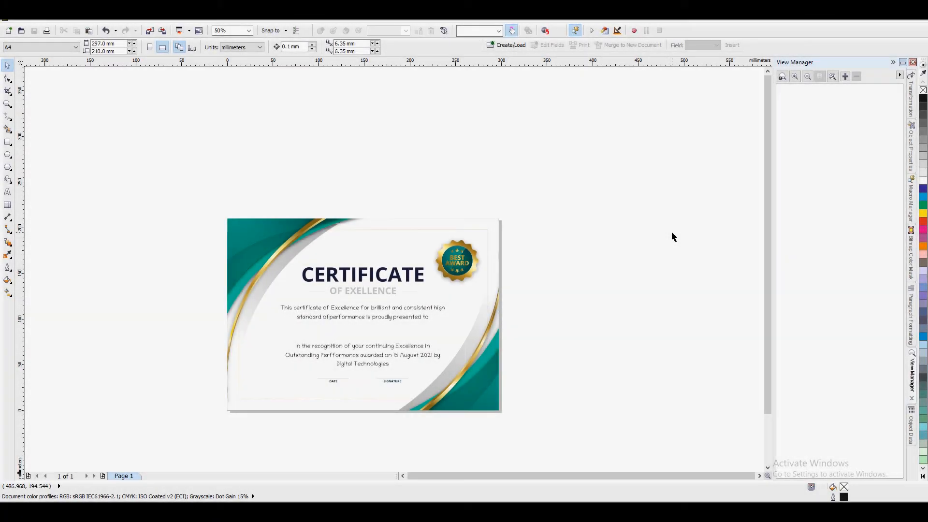
key("F2")
left_click_drag(212, 202, 520, 423)
key("F4")
scroll(715, 325, "down", 1)
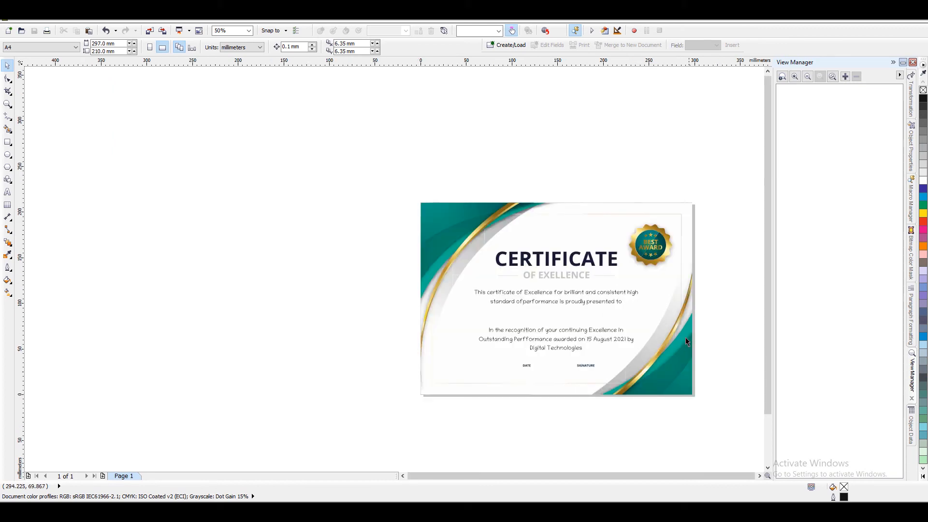
left_click(760, 476)
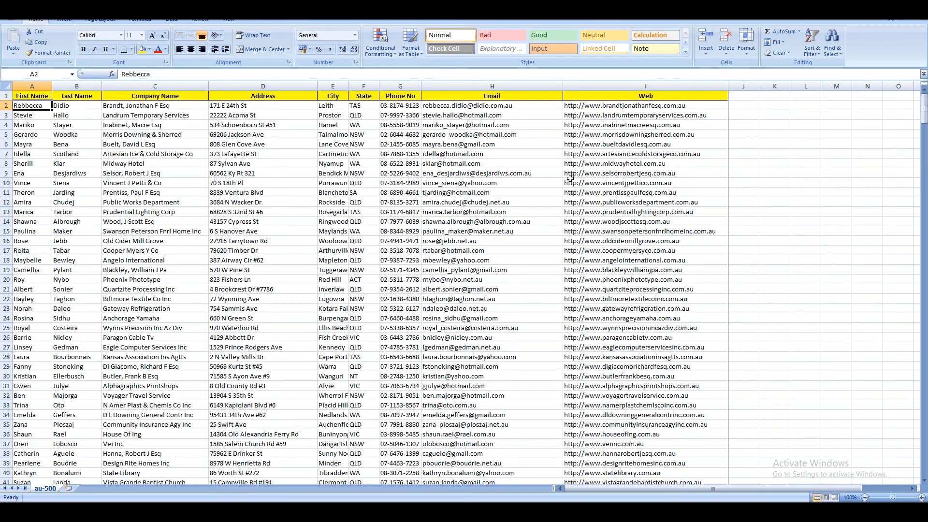
Save the Excel contact list as a Text (Tab delimited) file named Sample in the Print Merge folder
left_click(11, 18)
left_click(38, 117)
left_click(80, 207)
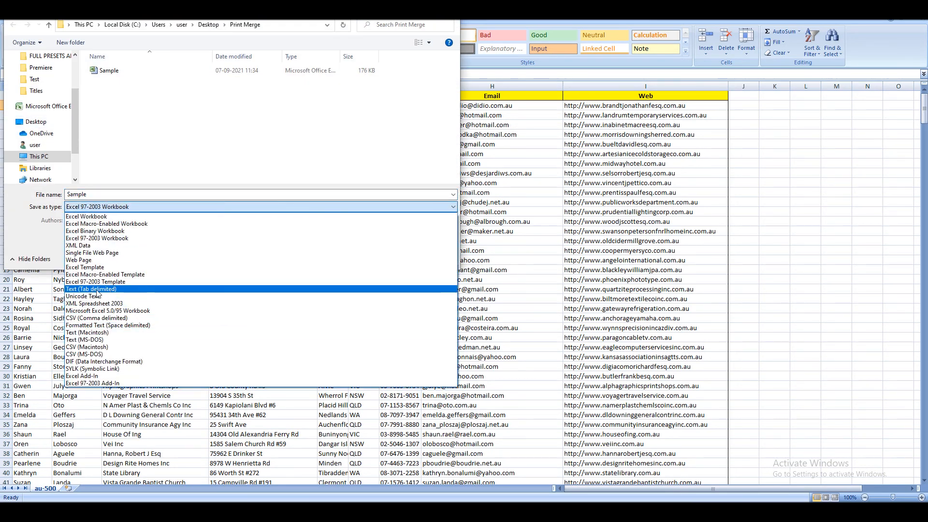
left_click(87, 289)
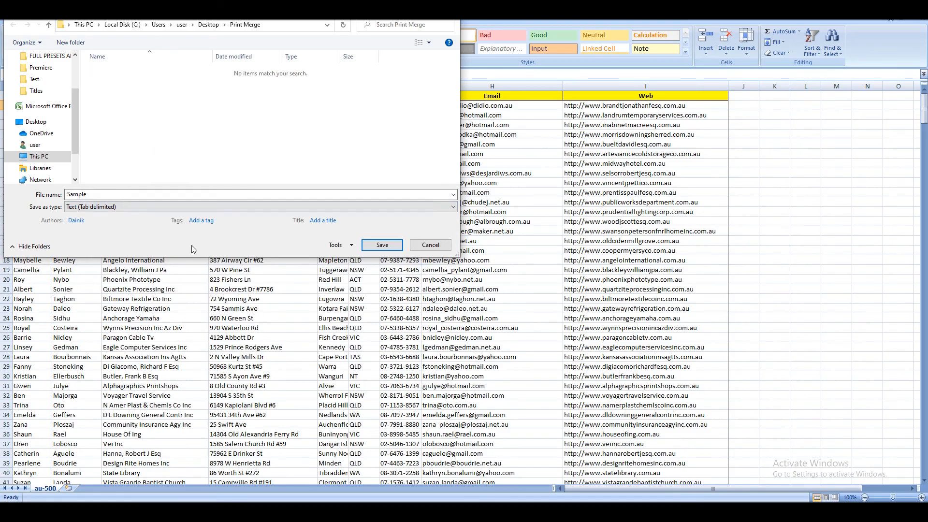
left_click(382, 245)
left_click(424, 290)
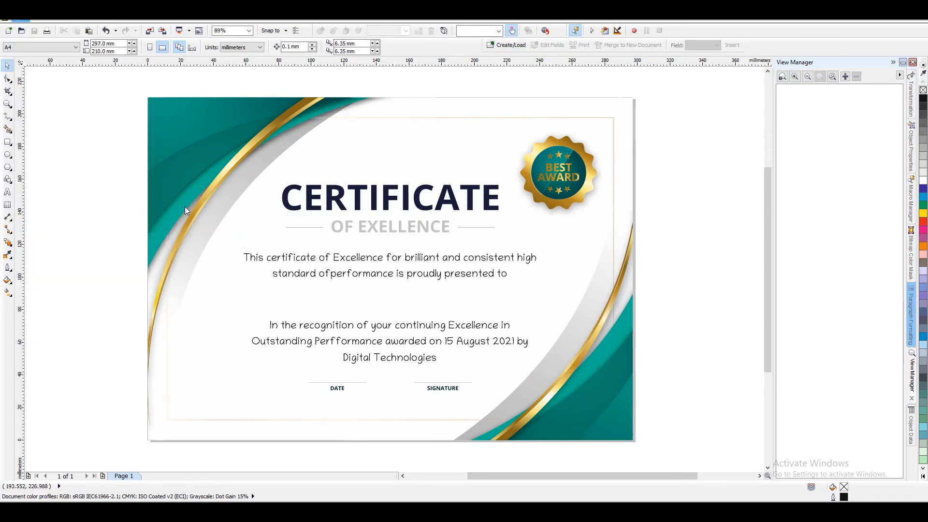
Create the certificate's print merge fields by importing the tab-delimited Sample text file, and finish the wizard
left_click(452, 257)
left_click(483, 342)
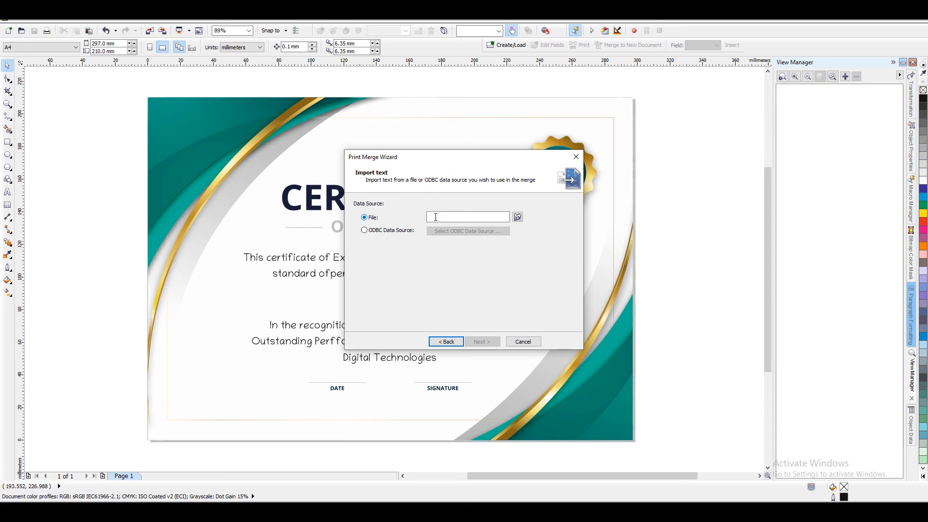
left_click(517, 217)
left_click(563, 318)
left_click(550, 335)
left_click(414, 199)
left_click(541, 333)
left_click(483, 342)
left_click(483, 342)
left_click(484, 341)
left_click(488, 342)
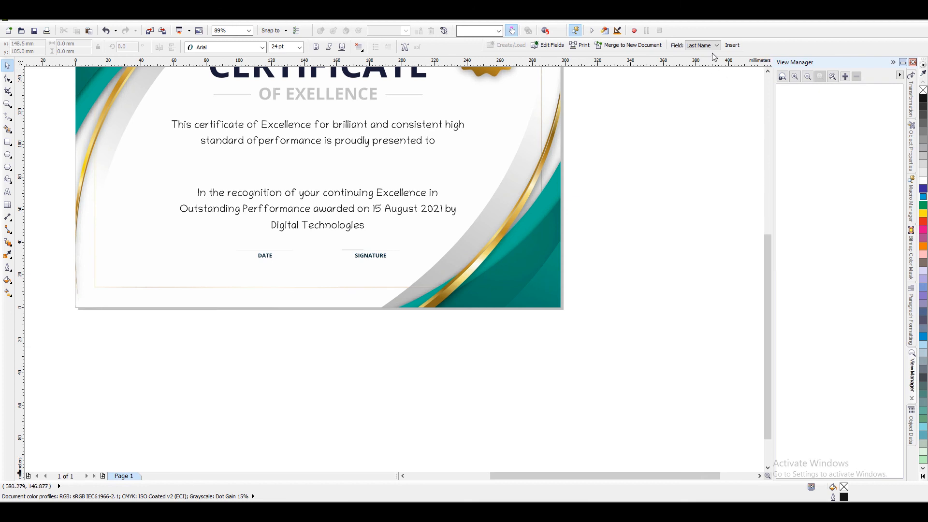
Insert the First Name merge field and place it on the empty area below the certificate page
left_click(707, 45)
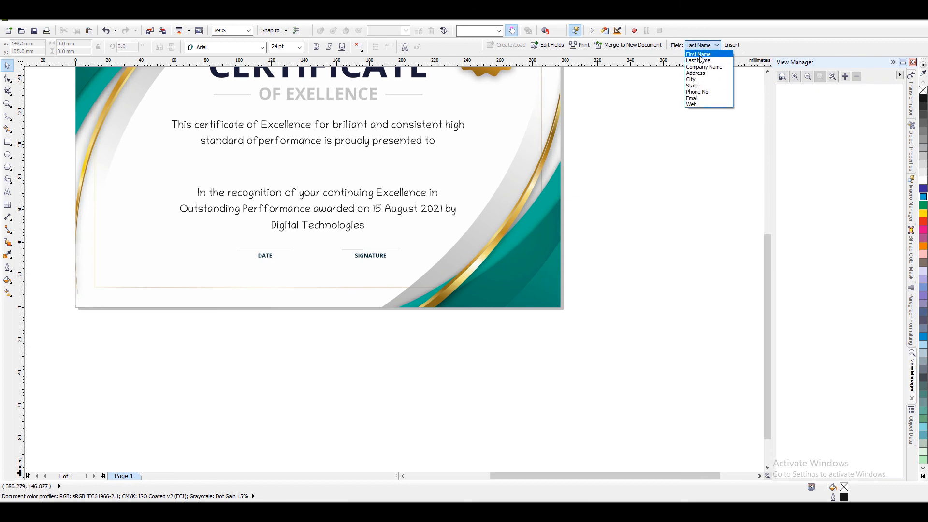
left_click(699, 54)
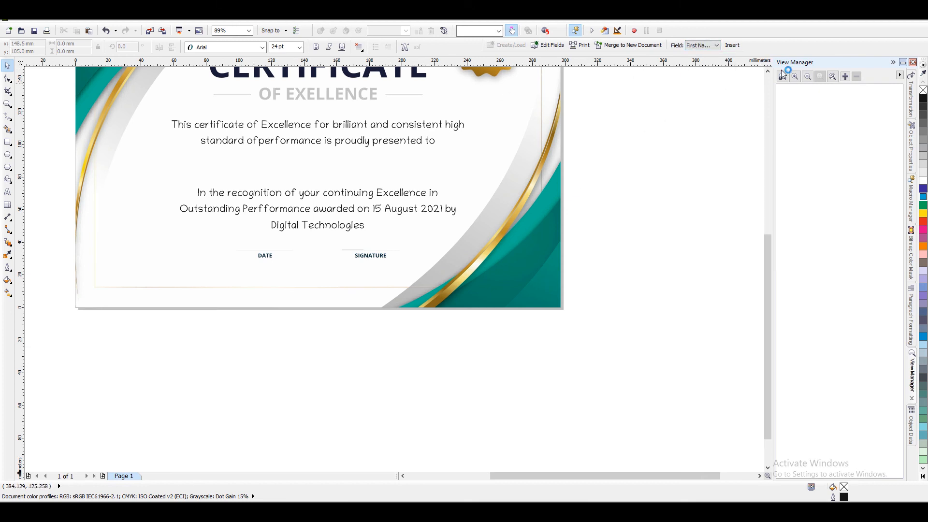
left_click(732, 46)
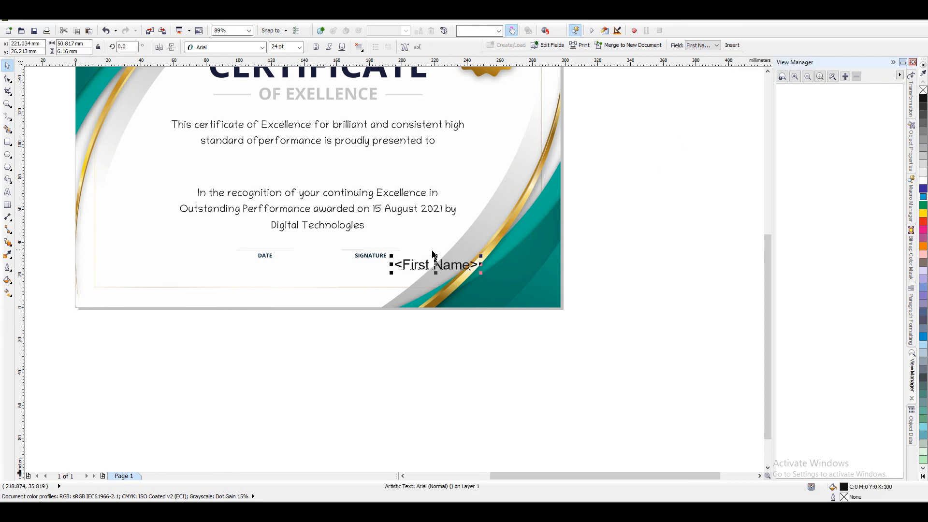
mouse_move(437, 268)
left_mouse_down()
mouse_move(425, 315)
mouse_move(336, 356)
left_mouse_up()
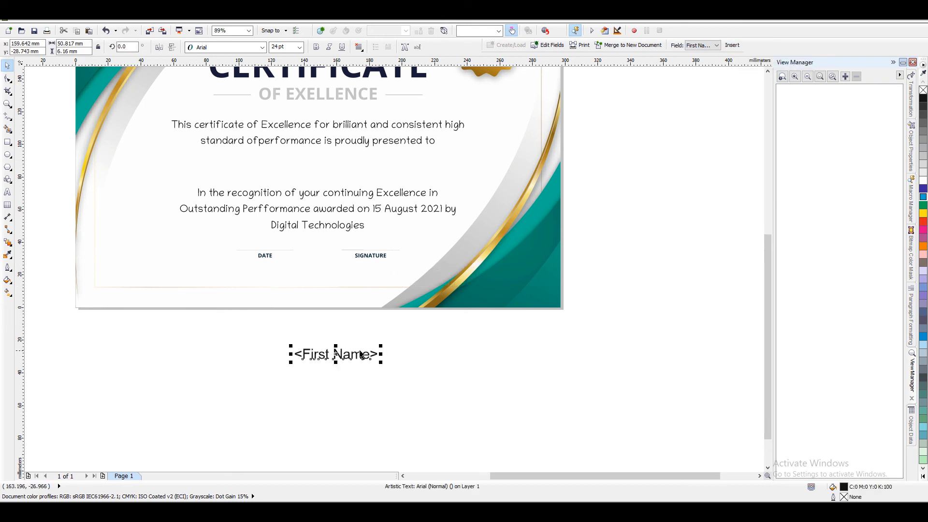
Insert the Last Name merge field directly beside <First Name> below the certificate
left_click(8, 192)
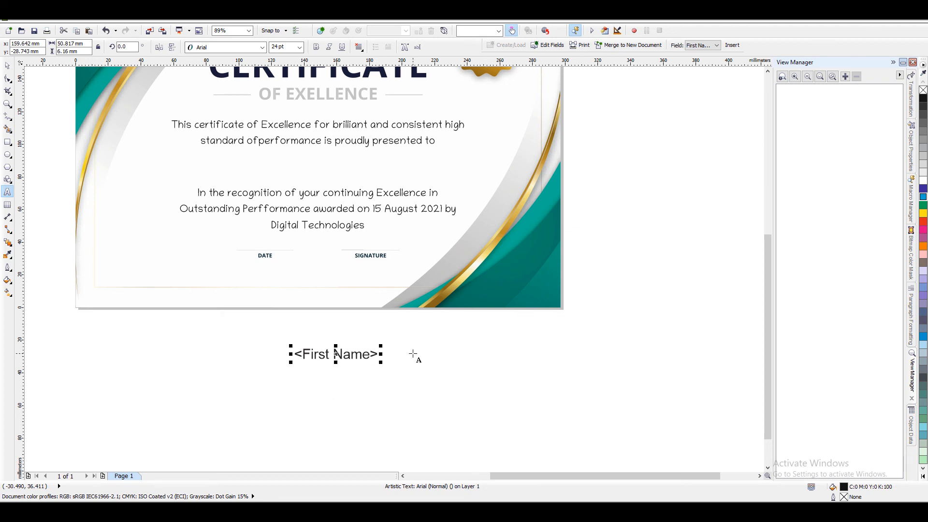
left_click(715, 45)
left_click(711, 65)
left_click(738, 46)
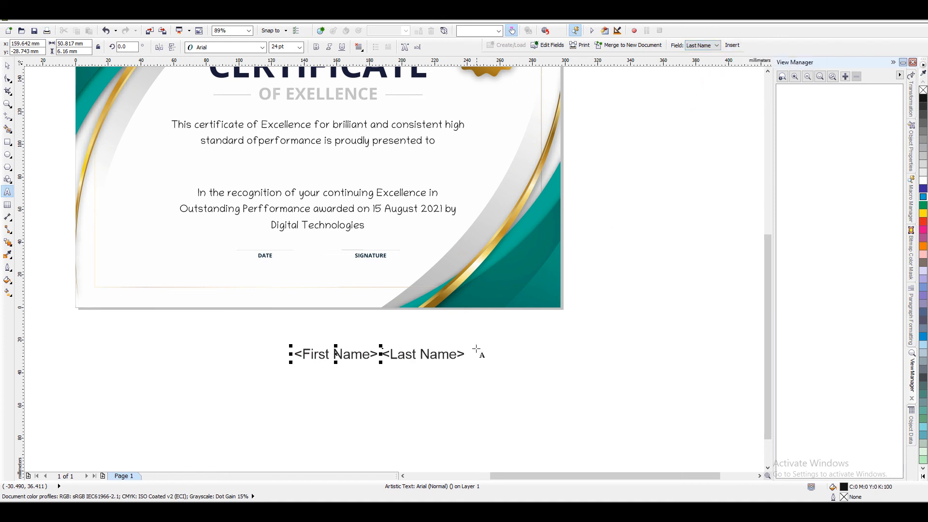